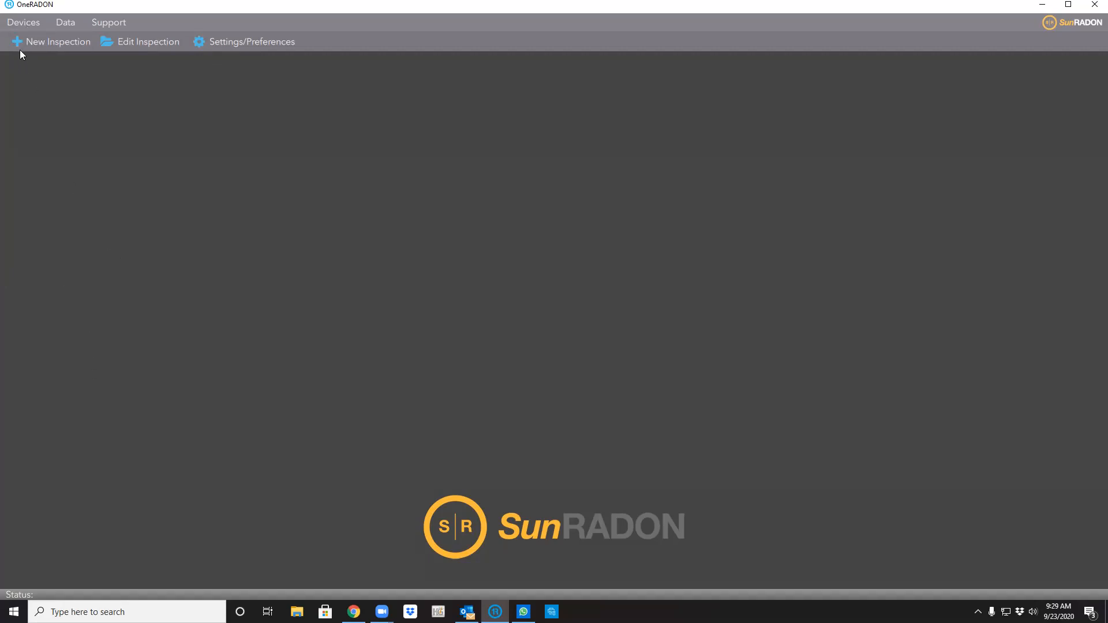
# Pull the stored test data from the 1027 monitor over the Prolific USB-to-Serial port.
pyautogui.click(24, 23)
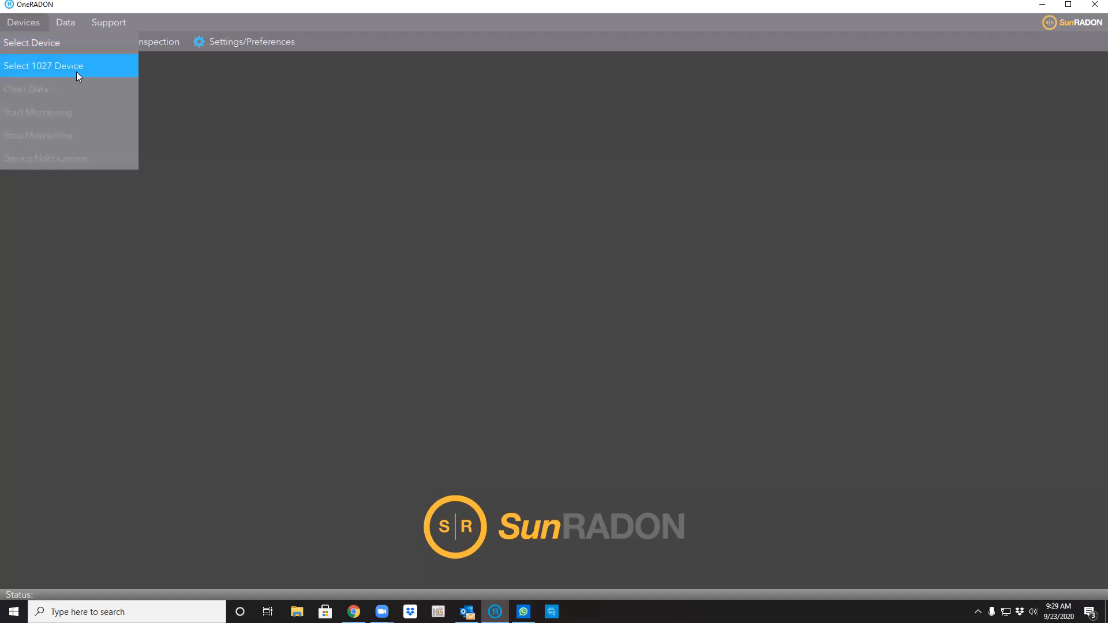
pyautogui.click(113, 66)
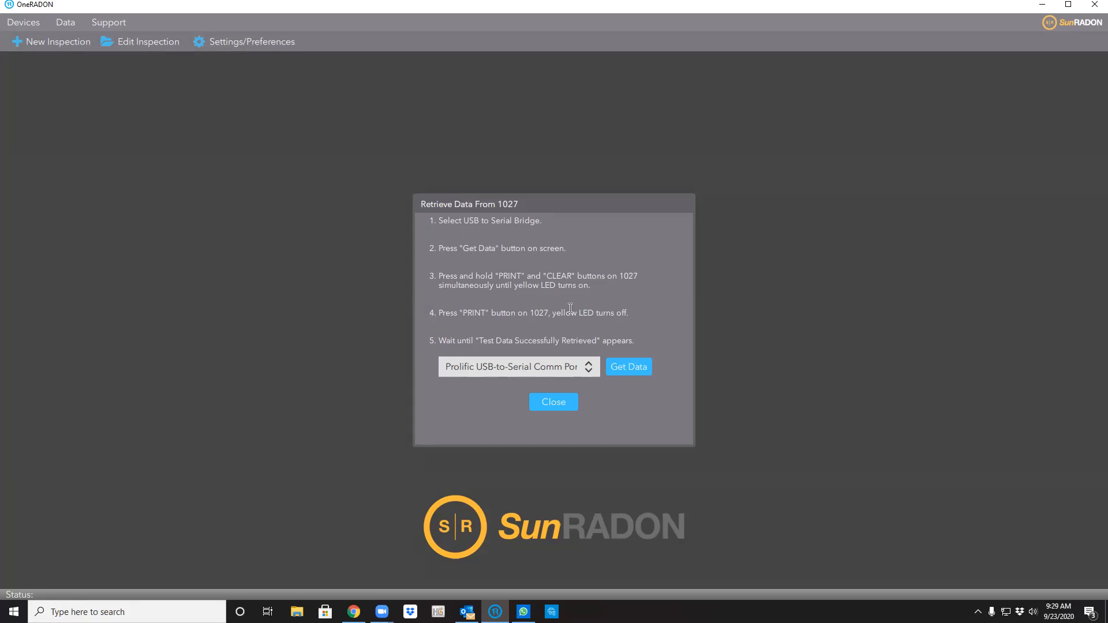
pyautogui.click(440, 249)
pyautogui.click(628, 369)
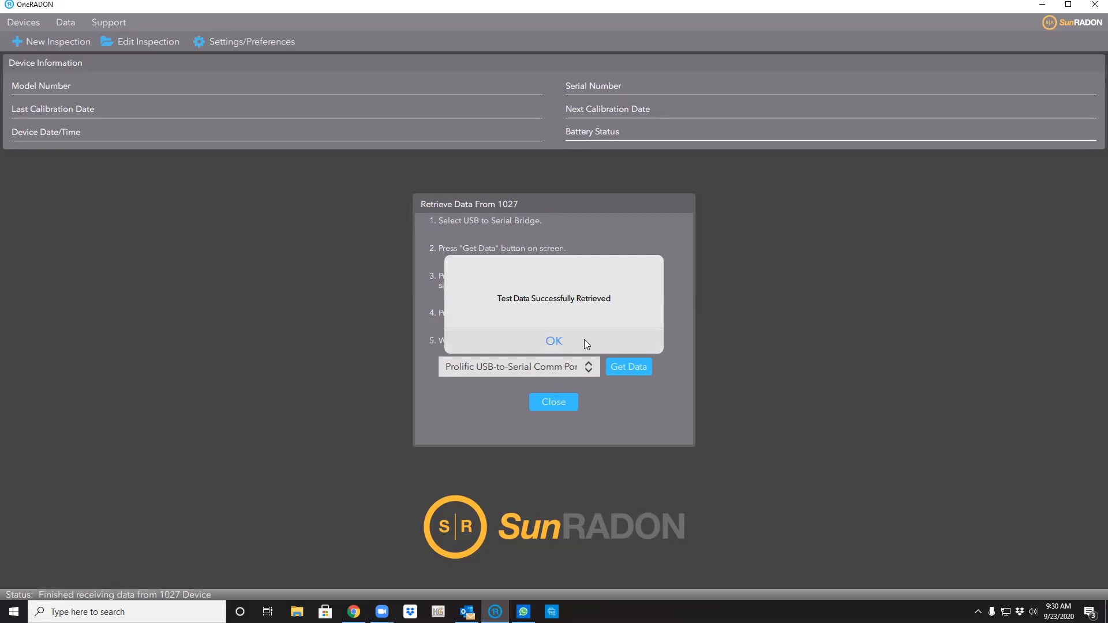
# Shift Test 1's start back to 09/19/2020 1:30 PM, ending 09/23/2020 7:30 AM.
pyautogui.click(554, 342)
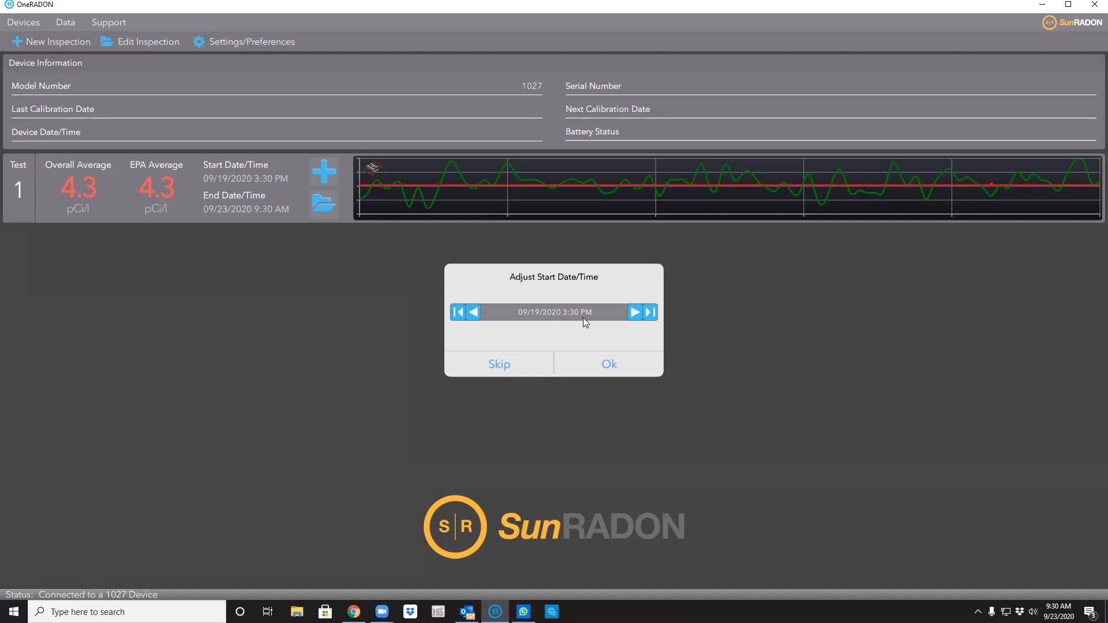
pyautogui.click(473, 312)
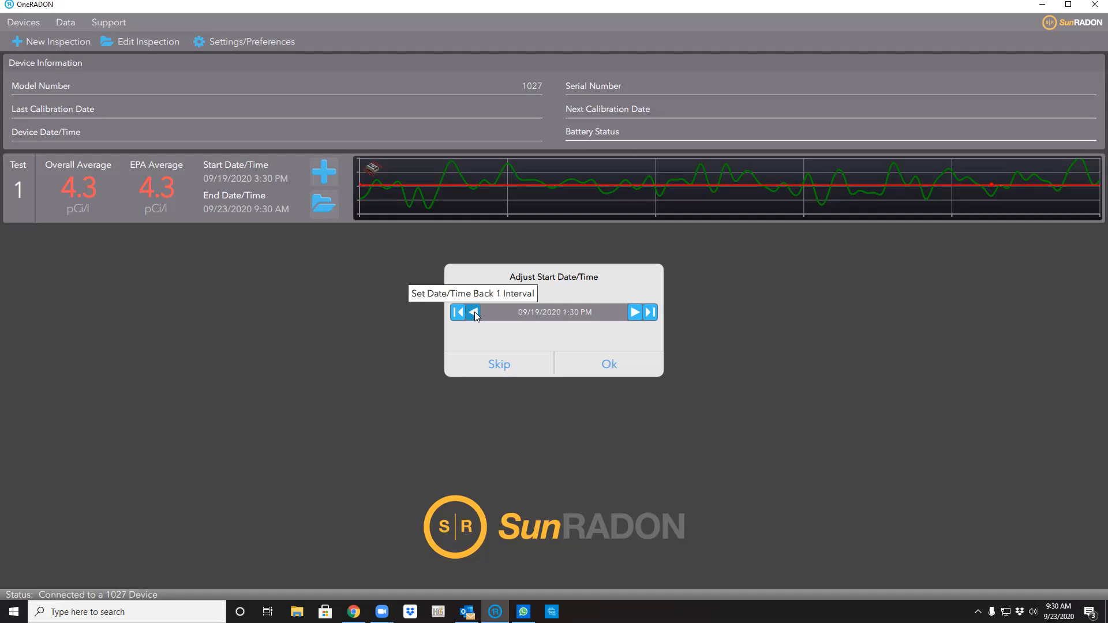
pyautogui.click(609, 366)
pyautogui.click(574, 315)
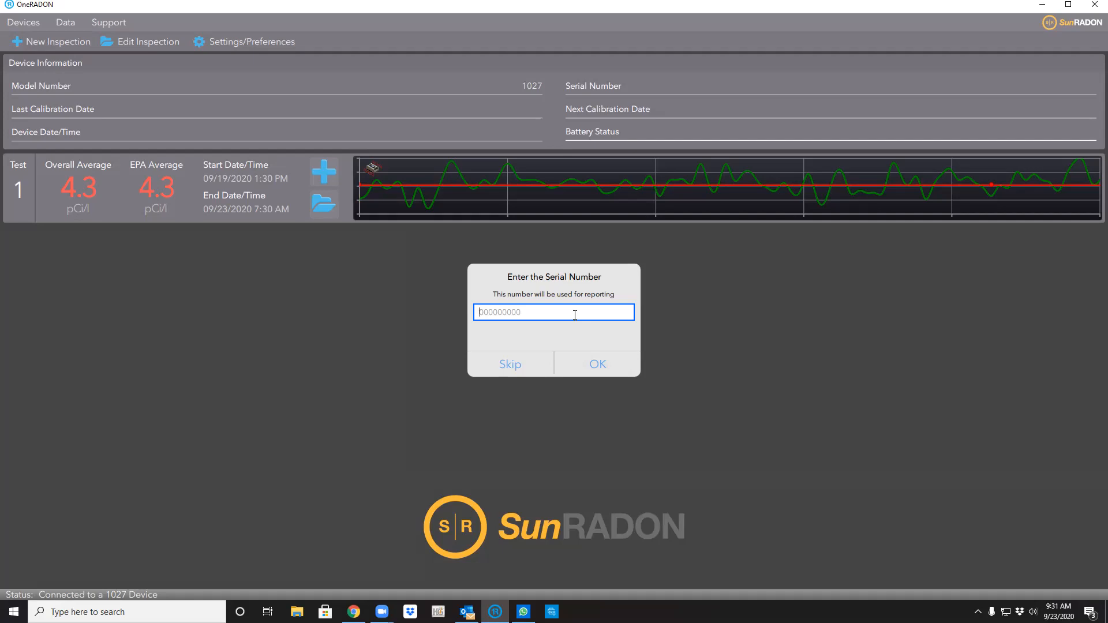
# Enter monitor serial number 31265118 and calibration date 01/20/2020.
pyautogui.write('31265118')
pyautogui.click(599, 364)
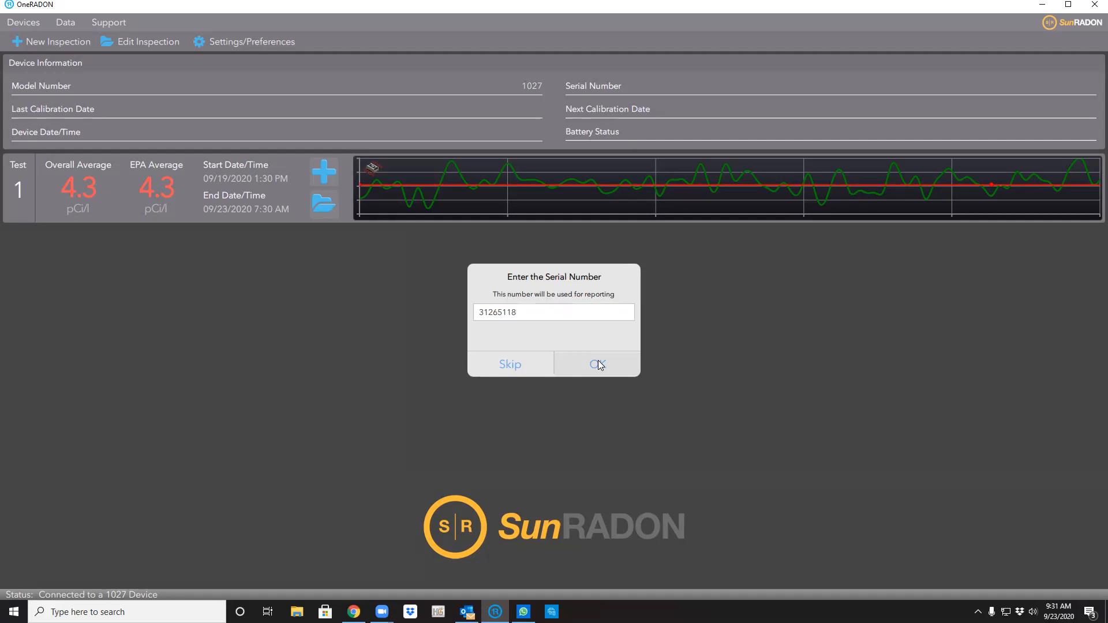
pyautogui.click(584, 313)
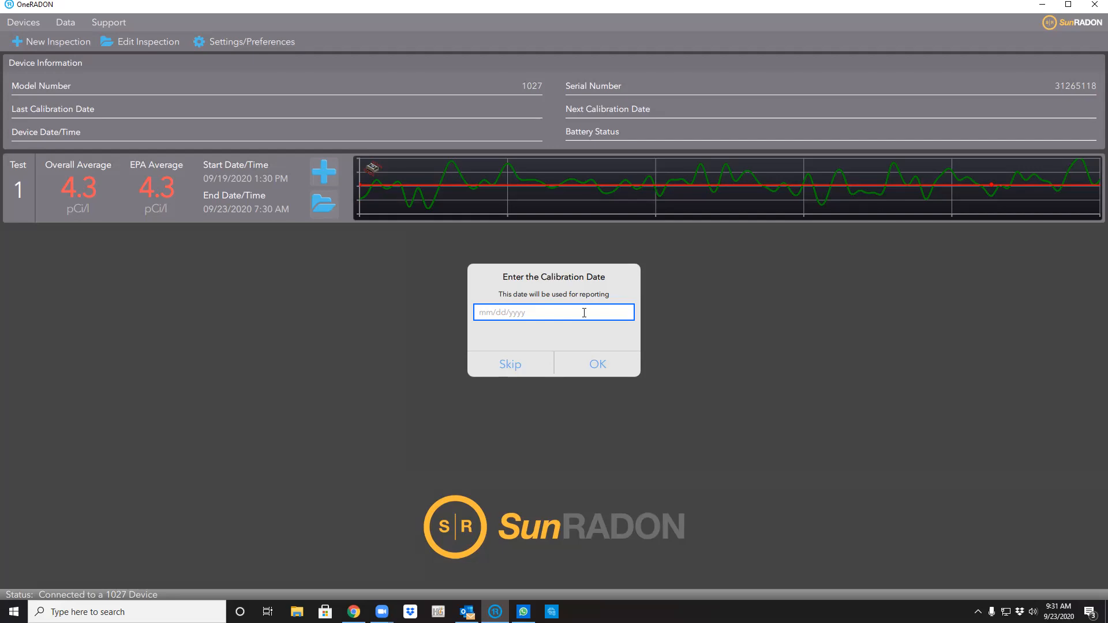
pyautogui.write('01/20/2020')
pyautogui.click(598, 365)
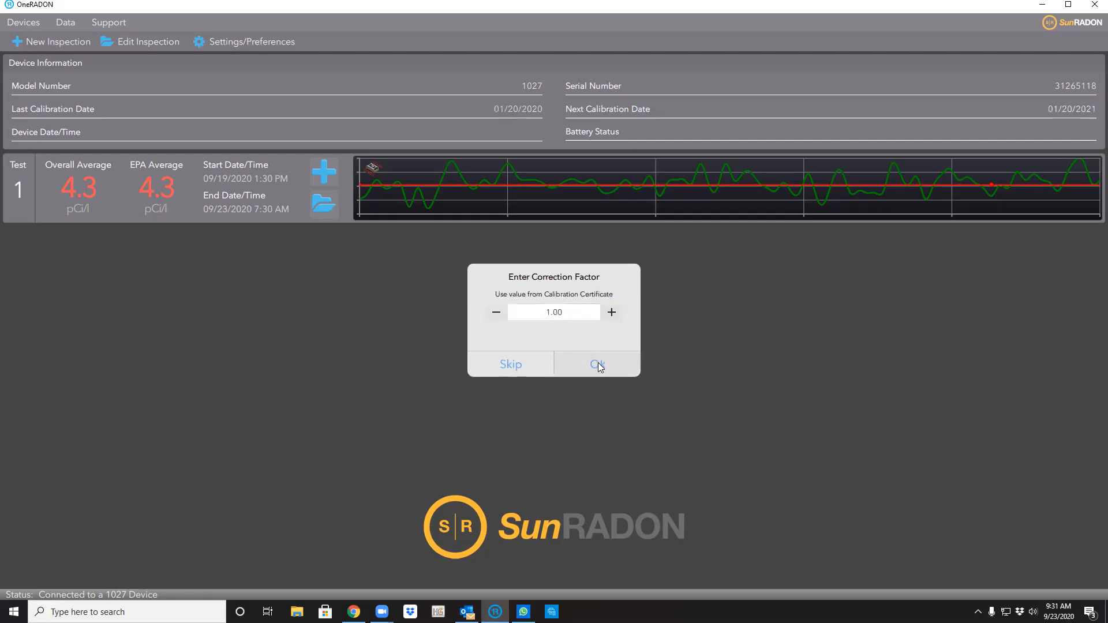
# Lower the correction factor to 0.98 and confirm it.
pyautogui.click(577, 314)
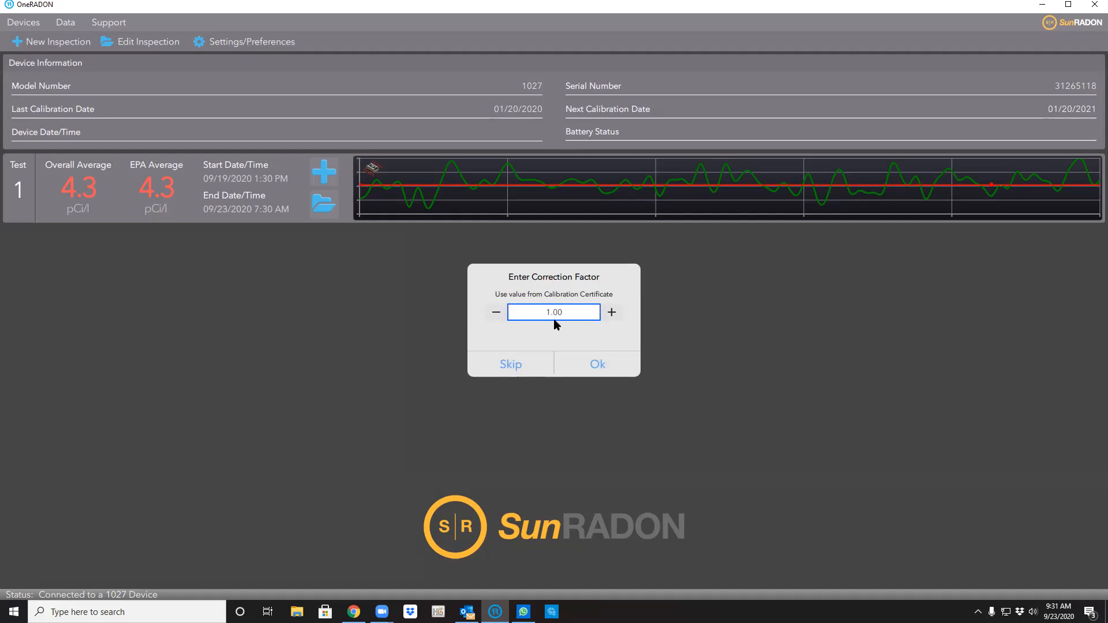
pyautogui.click(498, 313)
pyautogui.click(498, 313)
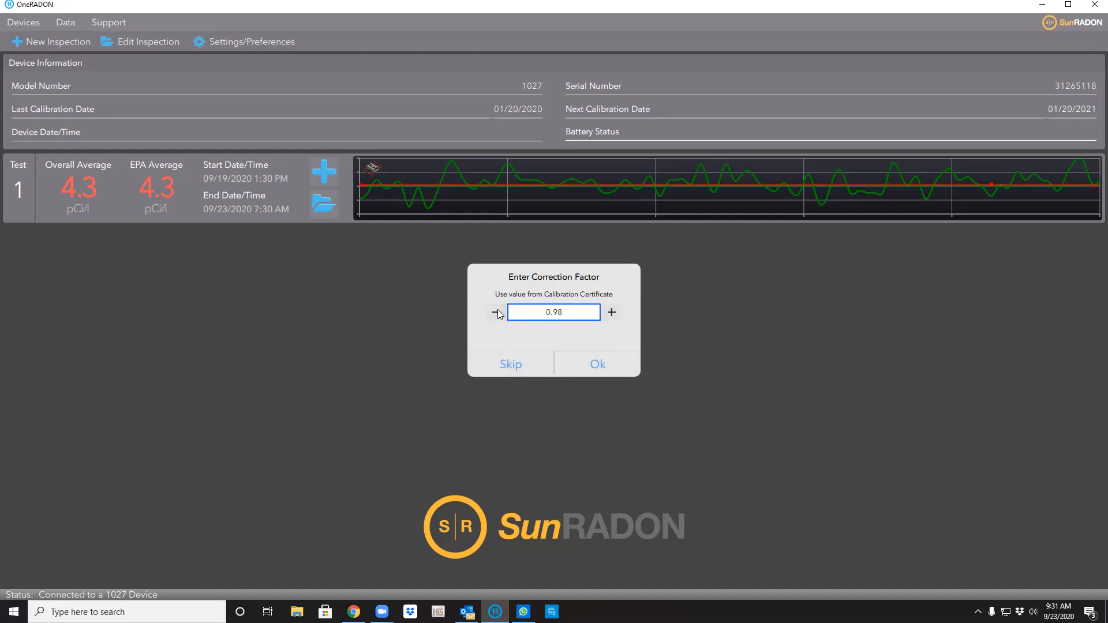
pyautogui.click(597, 366)
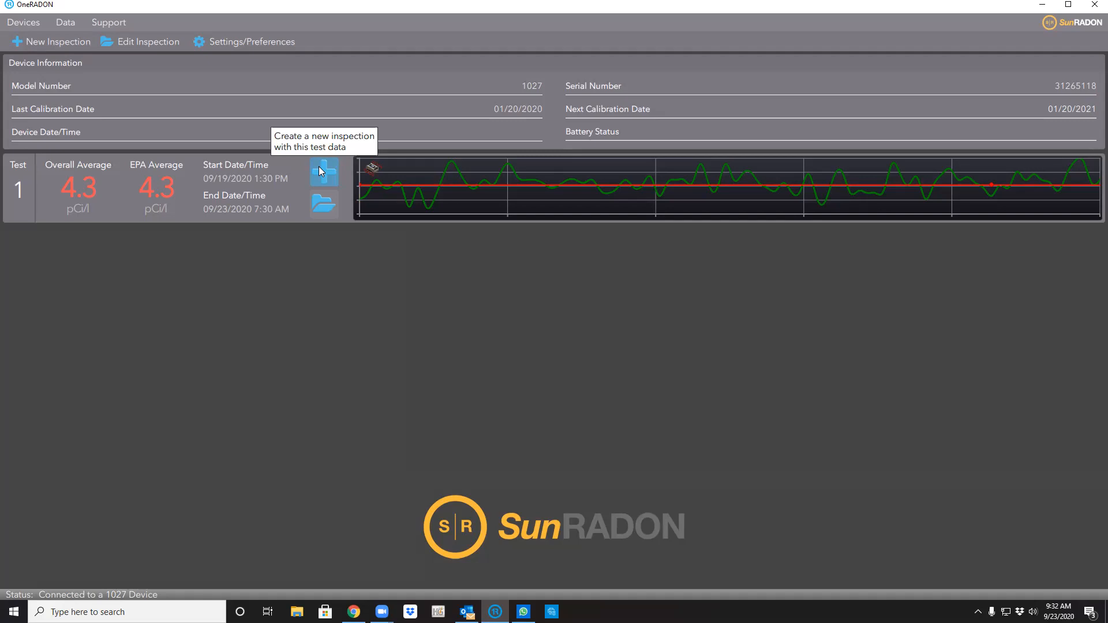
# Create an inspection from the test, then browse Chart, Pictures, Checklist, Radon Information and Report Setup.
pyautogui.click(318, 171)
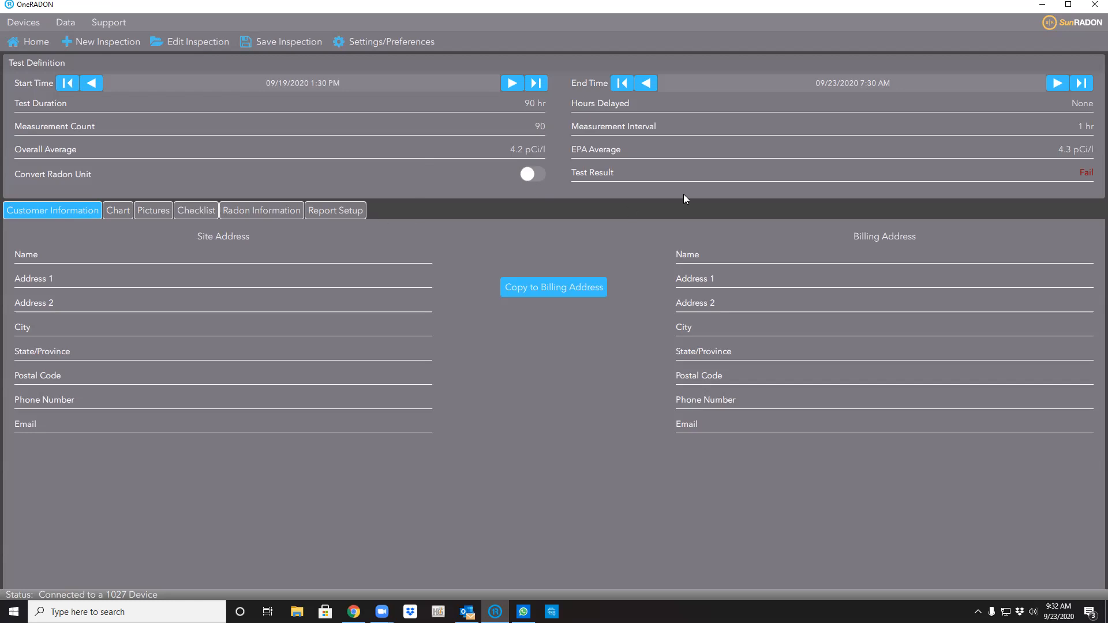
pyautogui.click(126, 256)
pyautogui.click(122, 210)
pyautogui.click(161, 209)
pyautogui.click(200, 207)
pyautogui.click(271, 211)
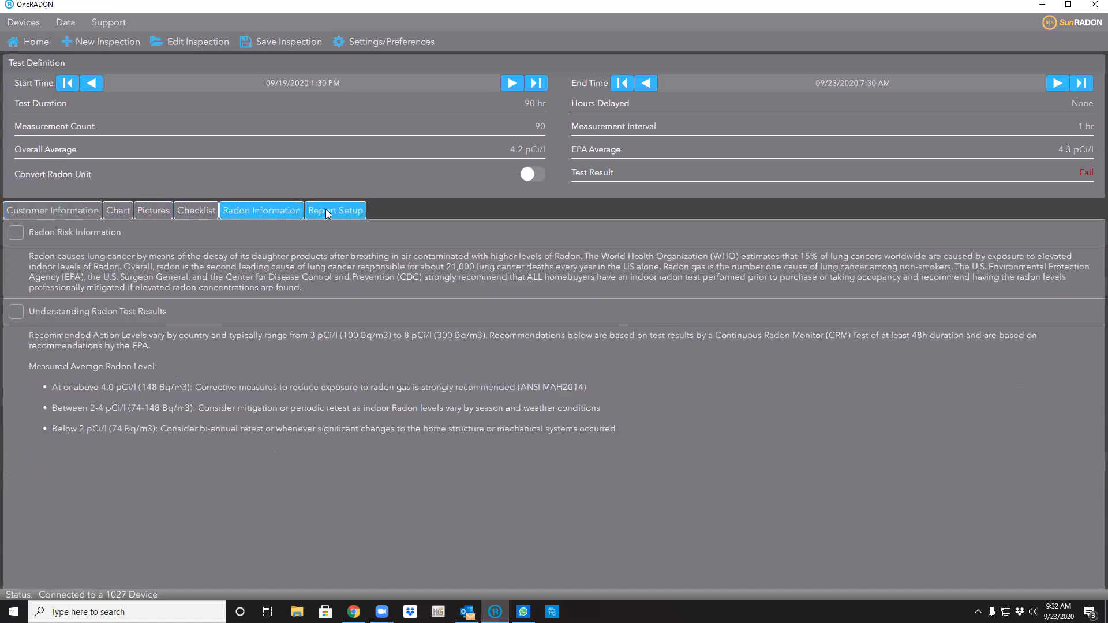
pyautogui.click(337, 210)
pyautogui.scroll(-5, 131, 438)
pyautogui.click(119, 329)
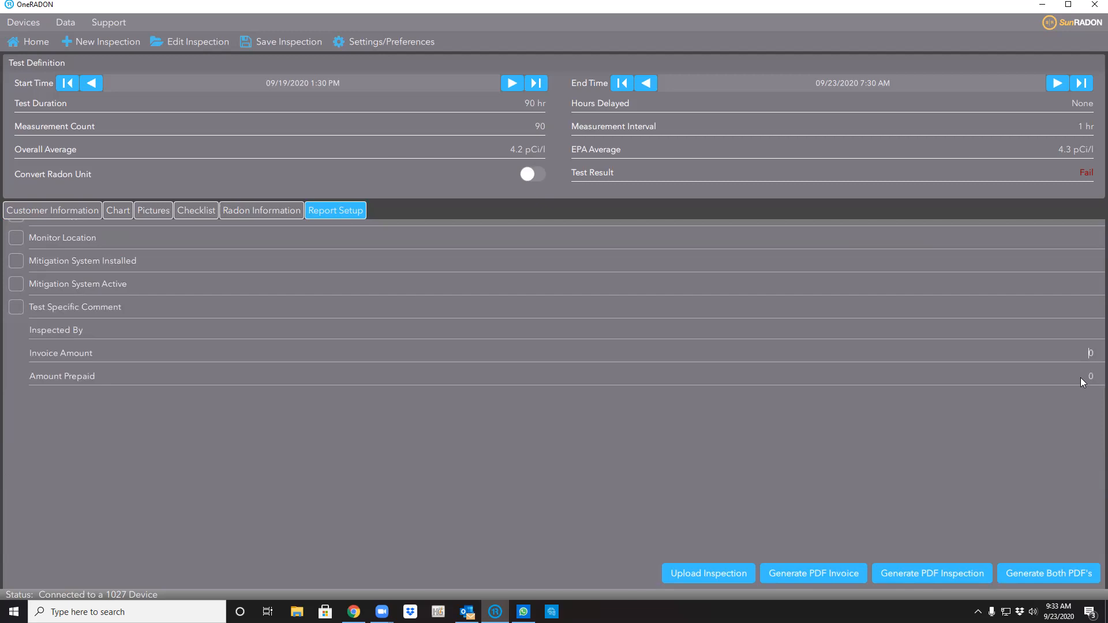
# Enter the customer's site name, address, city, state, postal code and phone, then copy them to billing.
pyautogui.click(71, 209)
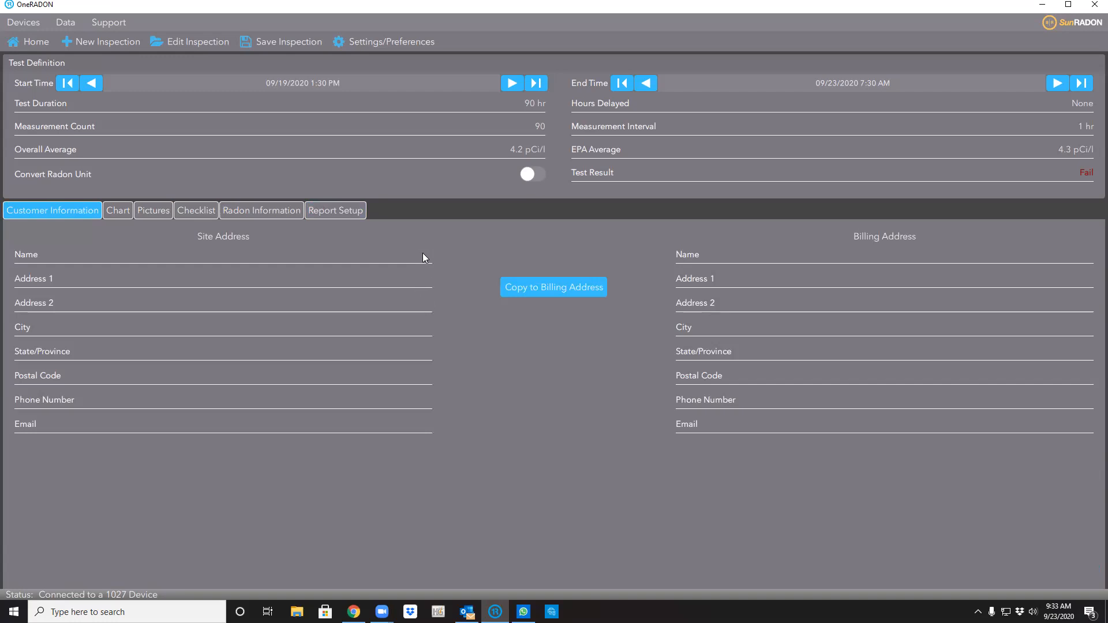
pyautogui.press('Tab')
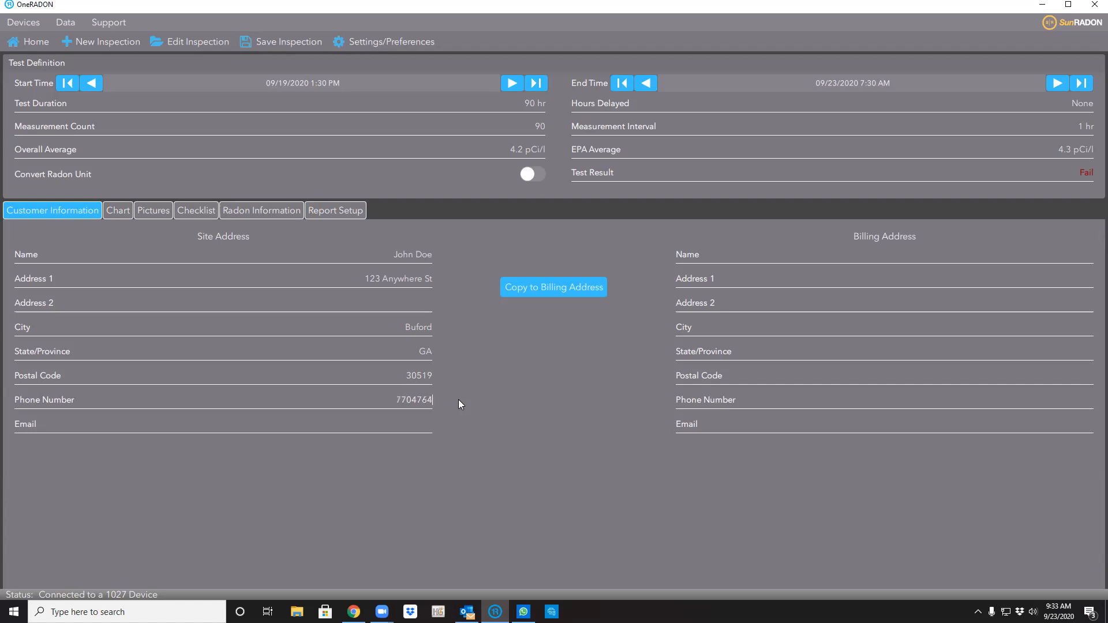
pyautogui.click(574, 285)
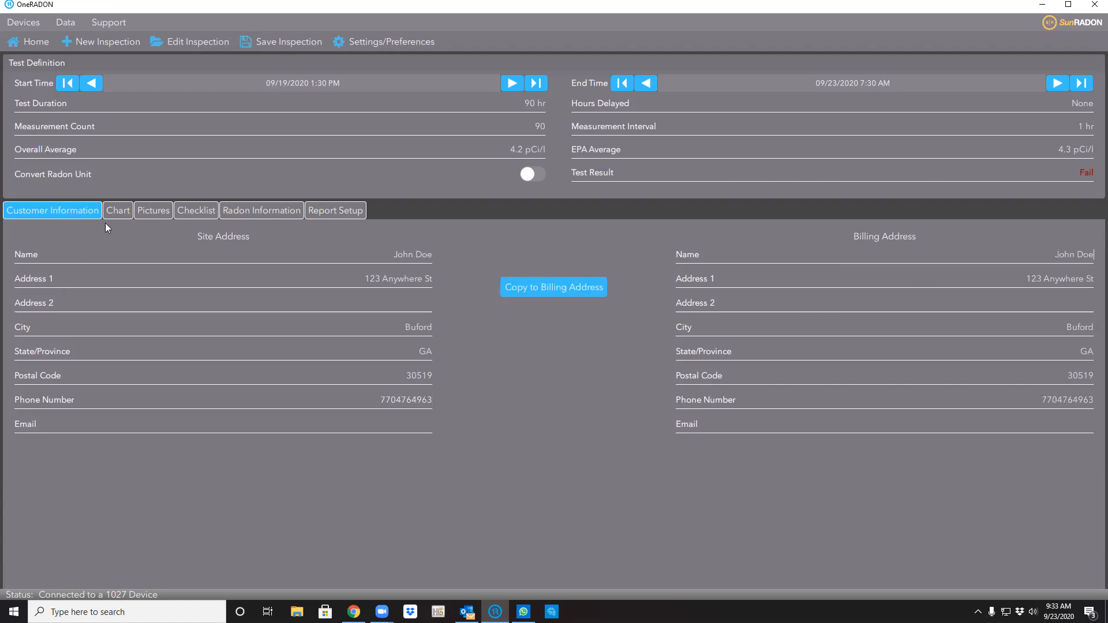
pyautogui.click(118, 212)
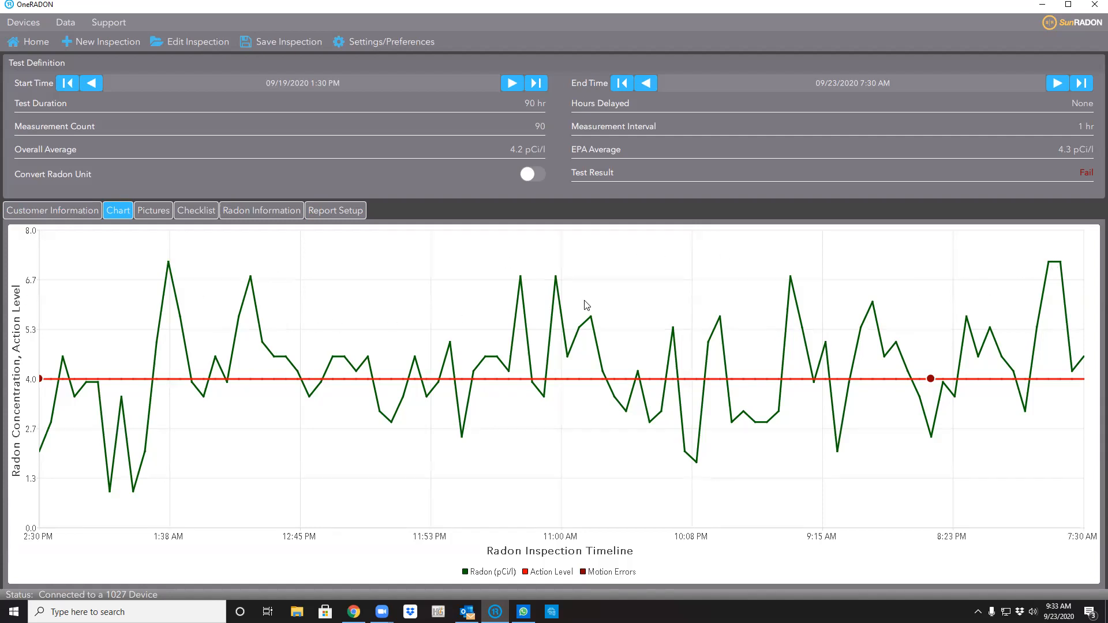
# Move through the Pictures section to the inspection Checklist.
pyautogui.click(154, 211)
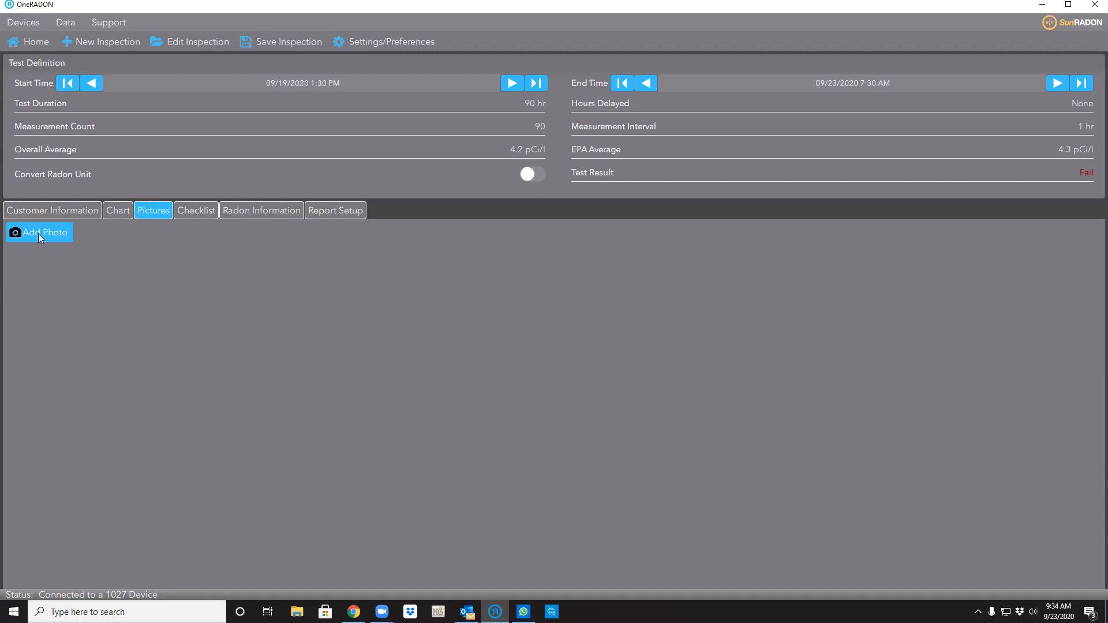
pyautogui.click(198, 216)
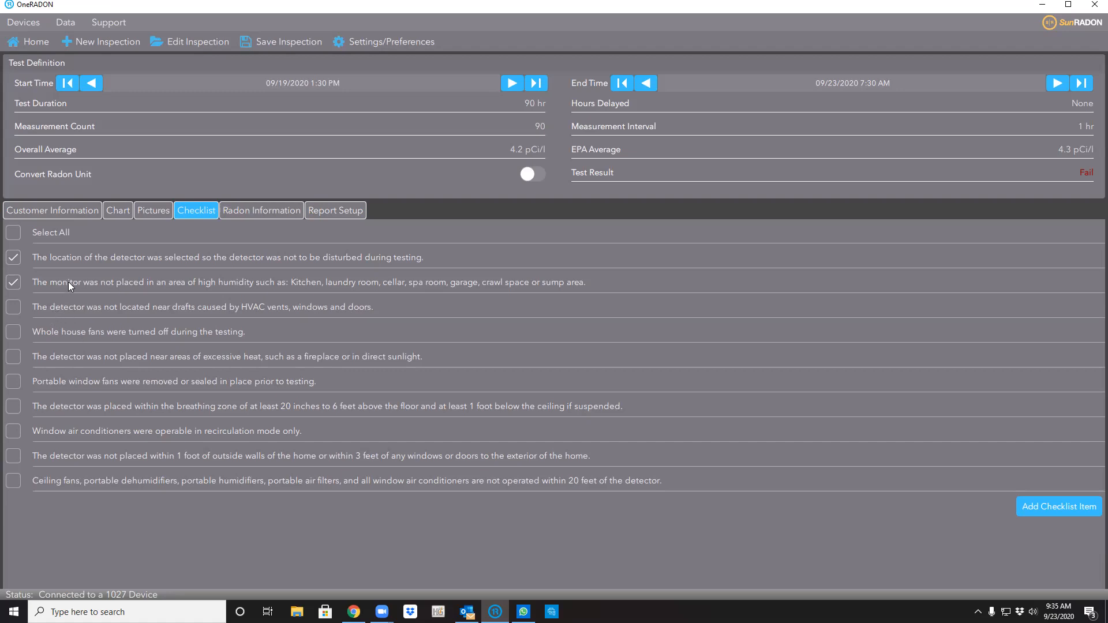
# Mark the no-drafts and whole-house-fans checklist items as met.
pyautogui.click(12, 305)
pyautogui.click(14, 334)
pyautogui.click(269, 213)
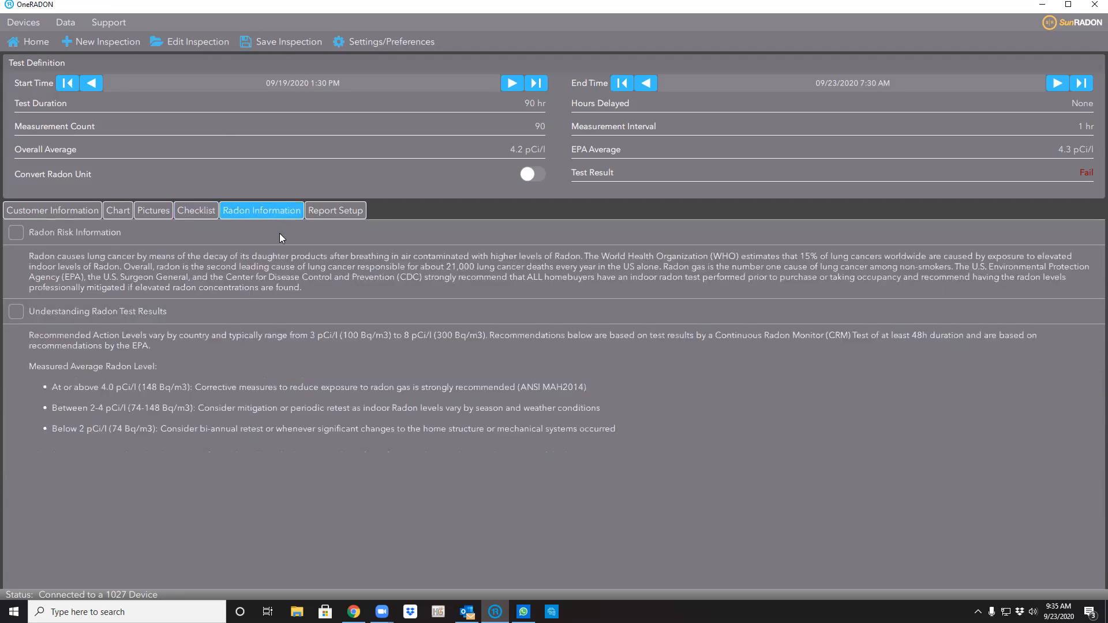
# Include the Radon Risk Information section in the report, then go to Report Setup.
pyautogui.click(16, 233)
pyautogui.click(329, 211)
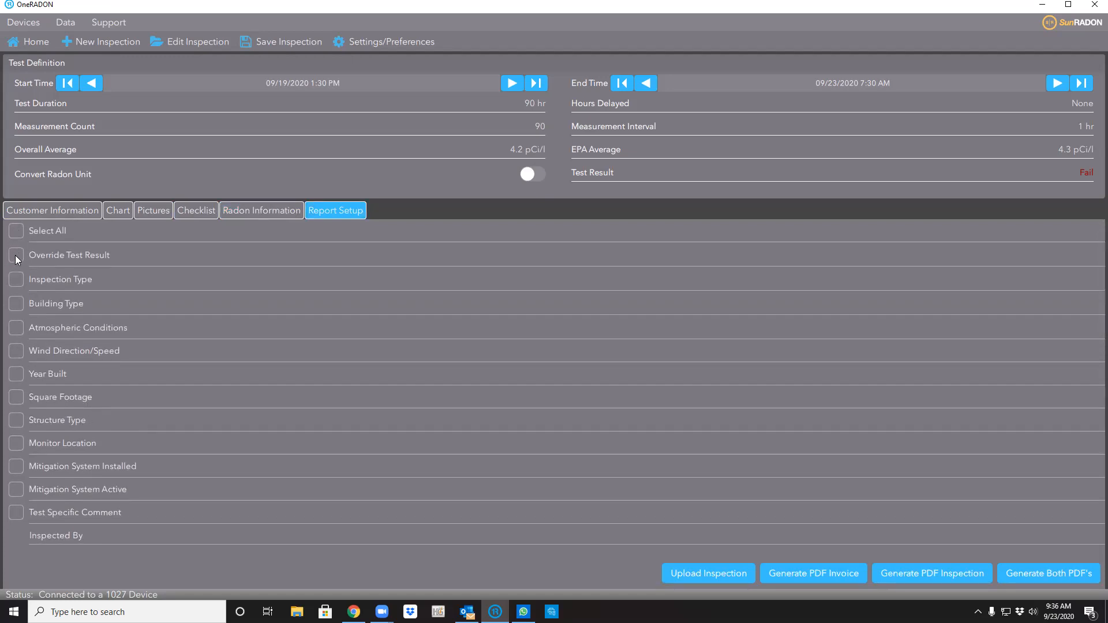
# Include Inspection Type and Building Type, keeping Residential Single Family as the building type.
pyautogui.click(16, 283)
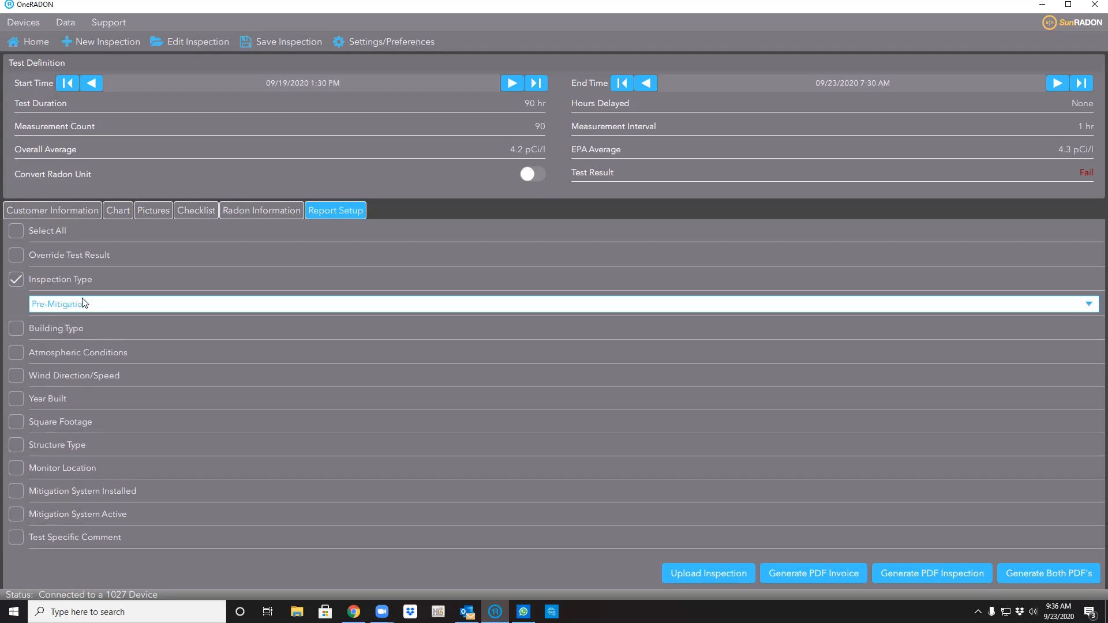
pyautogui.click(20, 329)
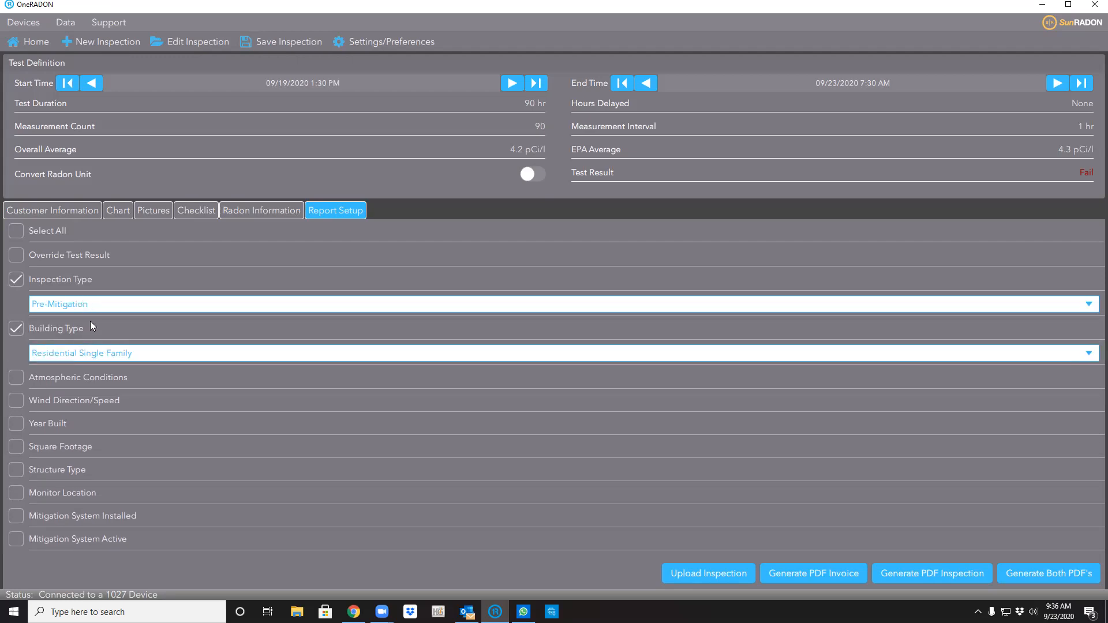
pyautogui.click(95, 354)
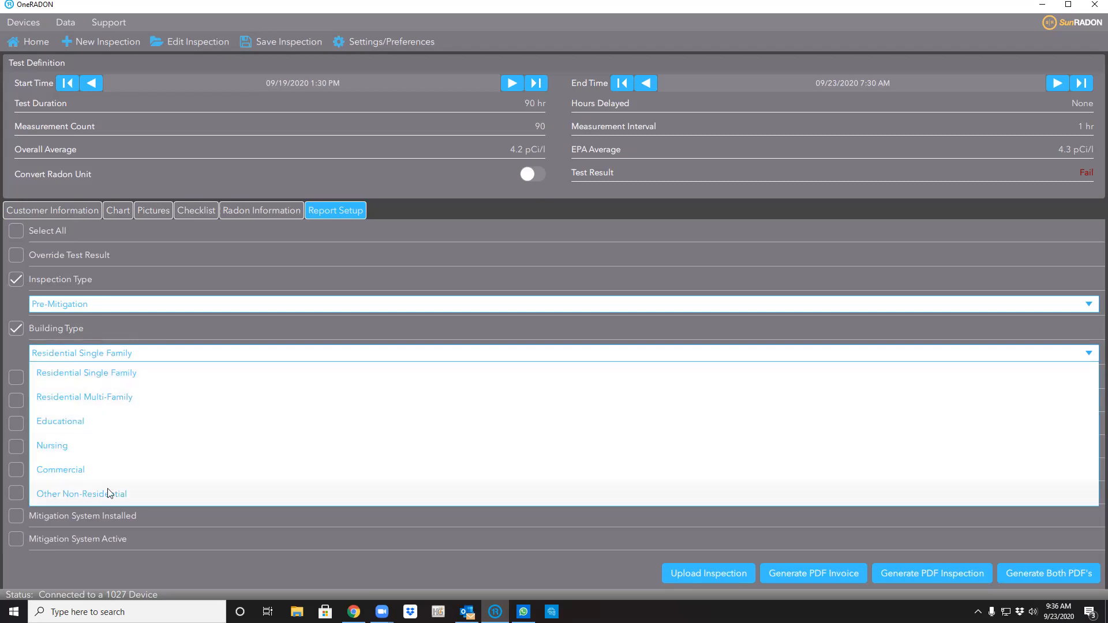
pyautogui.click(130, 375)
# Include Atmospheric Conditions, trying Clear and Dry before settling on Raining.
pyautogui.scroll(-3, 71, 335)
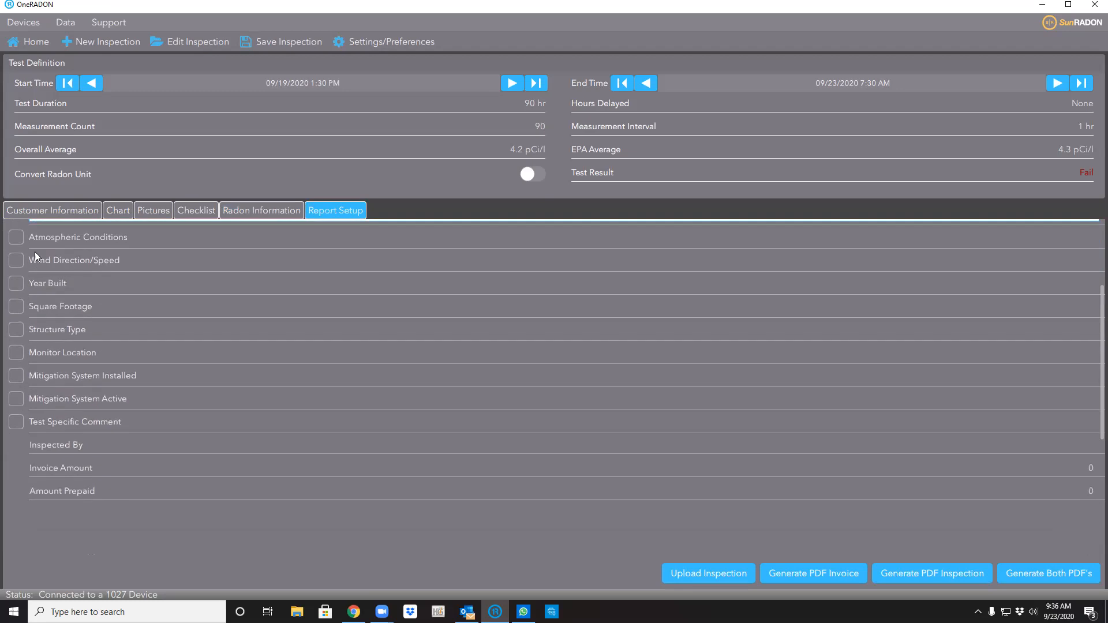
pyautogui.click(15, 241)
pyautogui.click(82, 265)
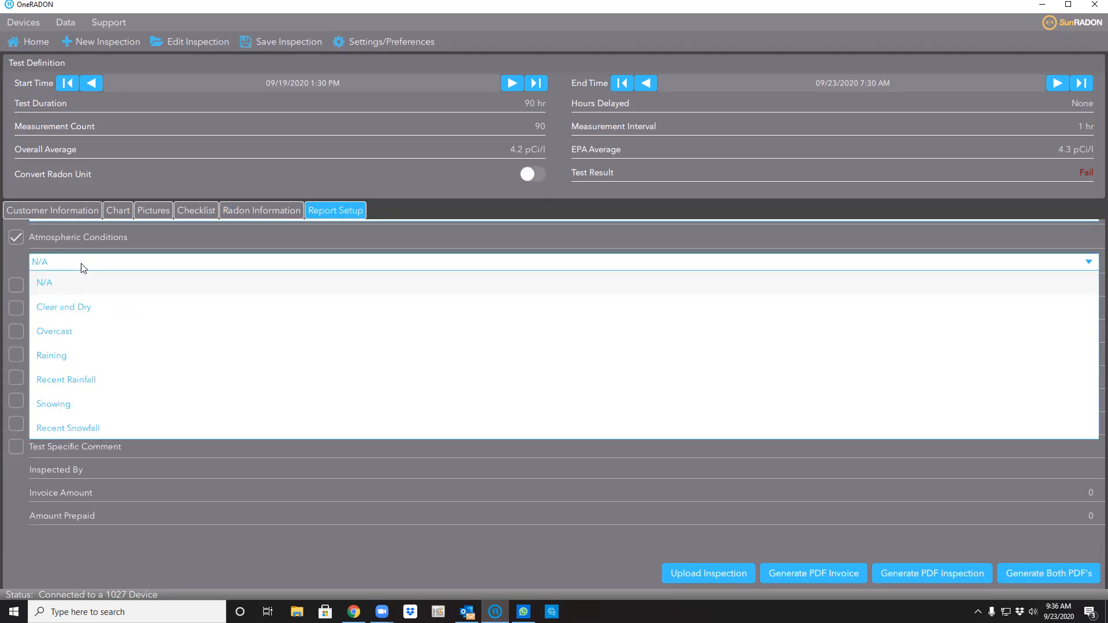
pyautogui.click(113, 313)
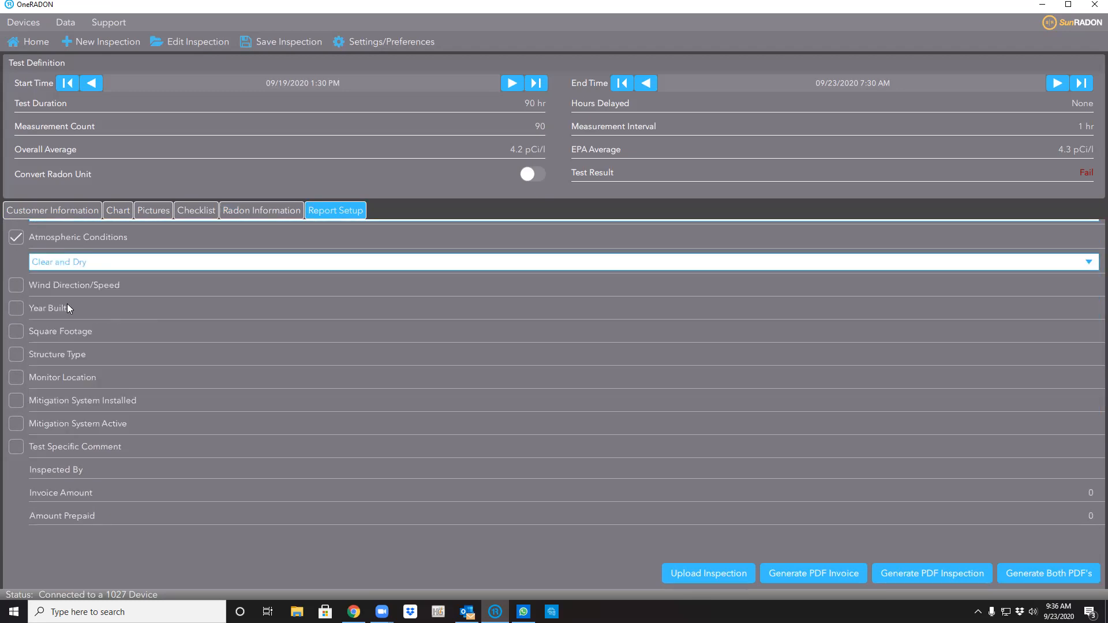
pyautogui.click(97, 262)
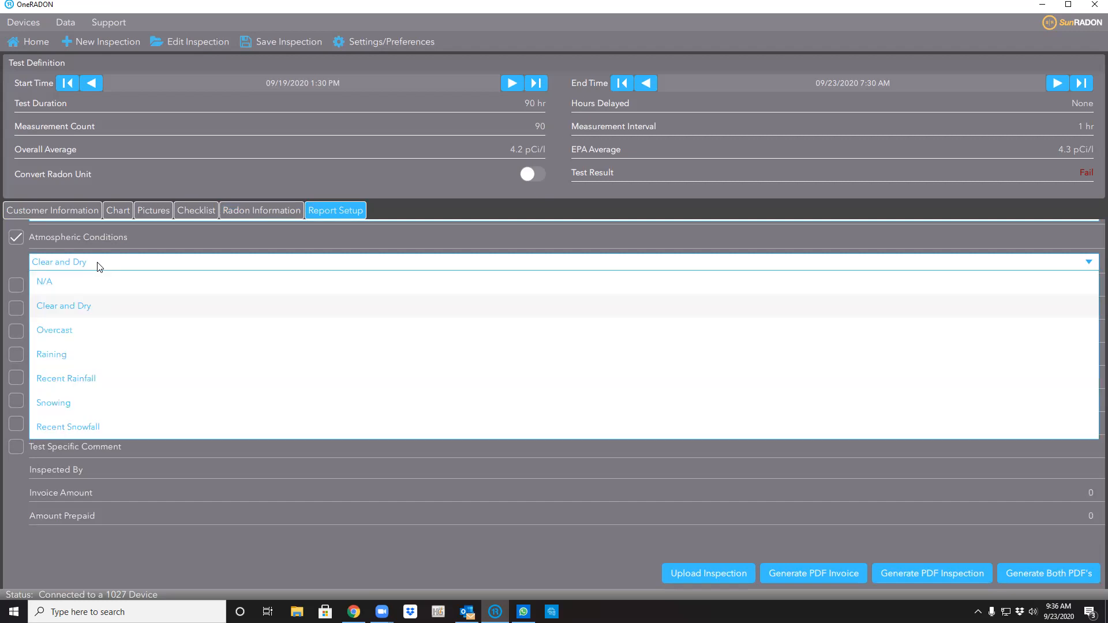
pyautogui.click(99, 355)
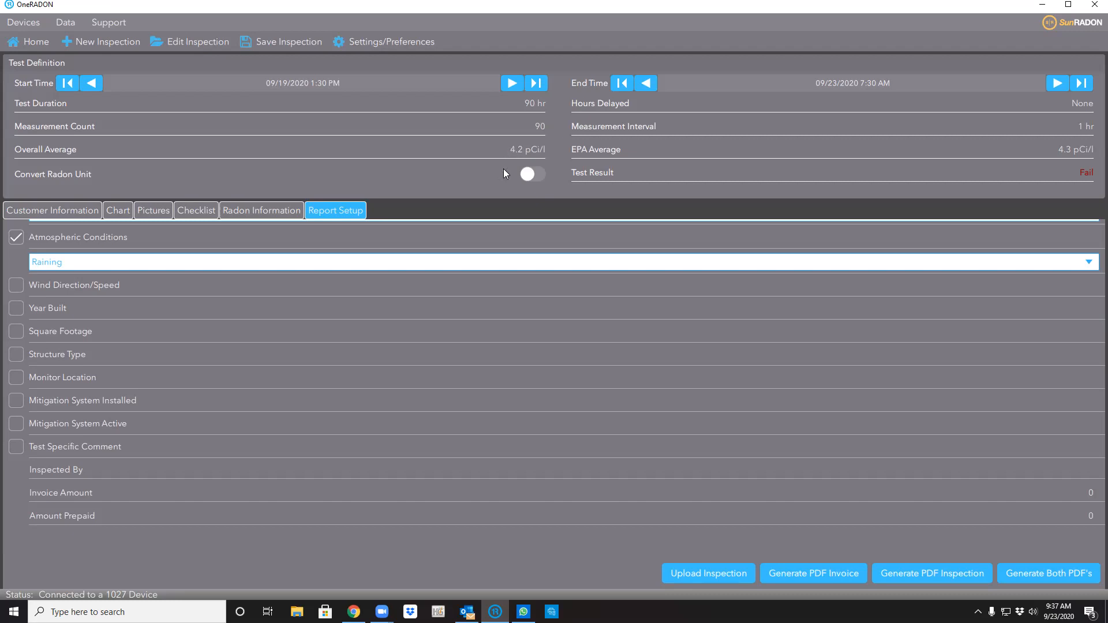
# Switch atmospheric conditions back to Clear and Dry and include the Basement monitor location.
pyautogui.click(145, 264)
pyautogui.click(122, 307)
pyautogui.click(16, 376)
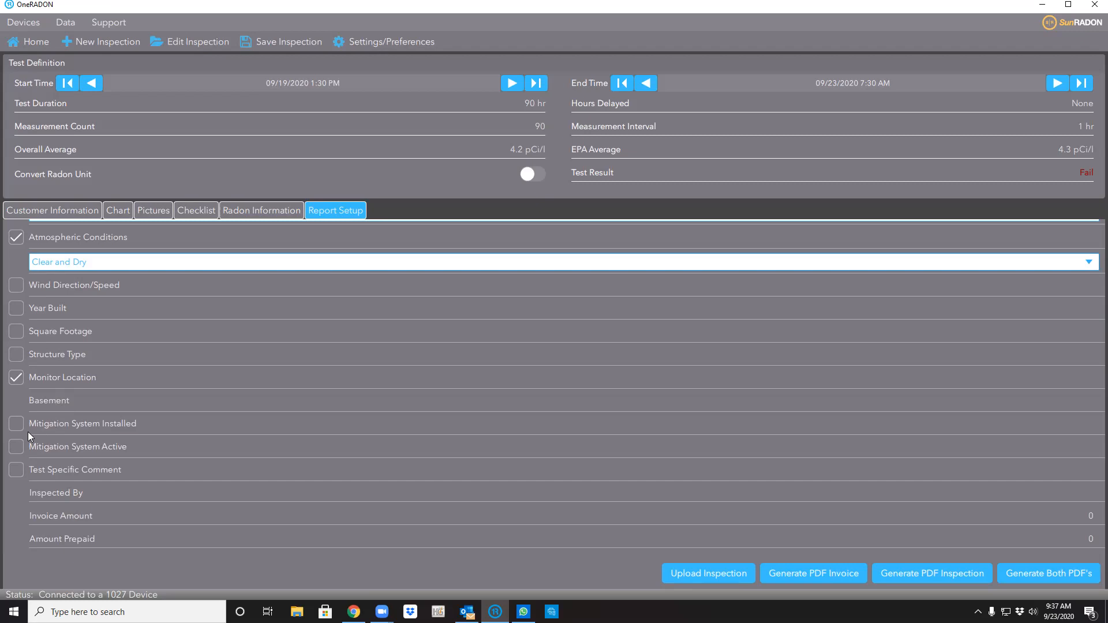
# Toggle Mitigation System Installed off again, then edit the inspector's name and amount prepaid.
pyautogui.scroll(-3, 28, 430)
pyautogui.click(16, 289)
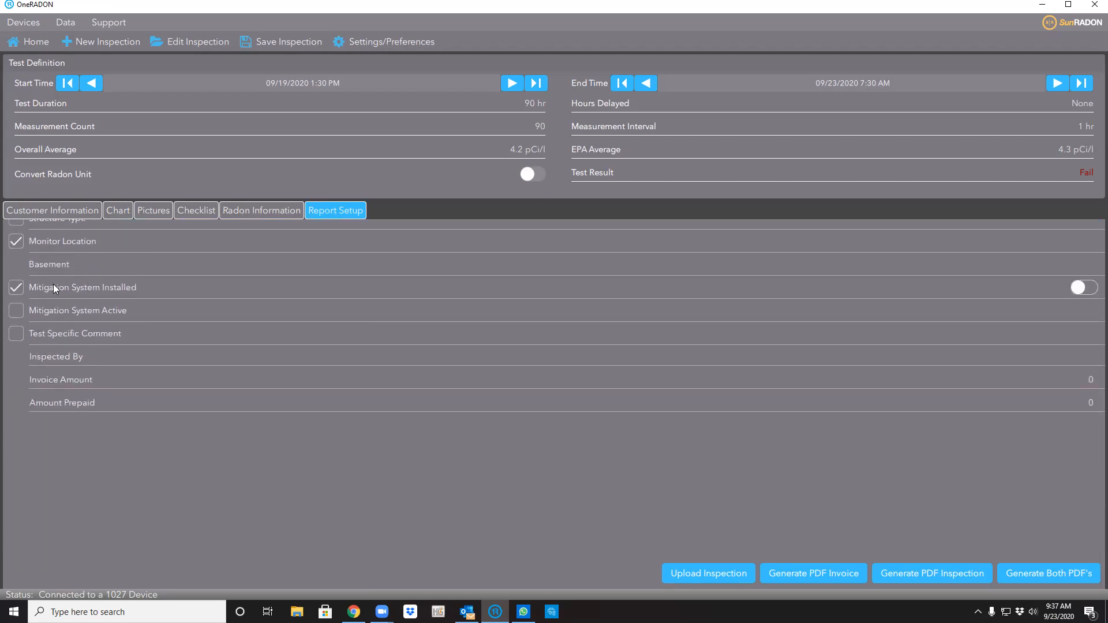
pyautogui.click(21, 287)
pyautogui.click(1086, 361)
pyautogui.click(1071, 403)
pyautogui.click(43, 209)
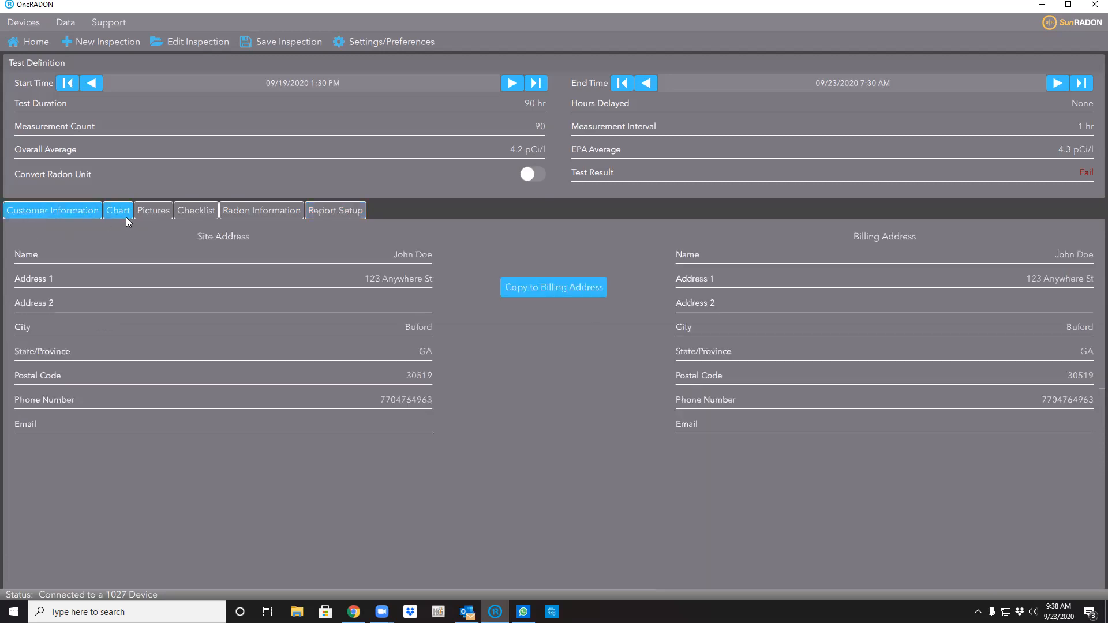
pyautogui.click(118, 210)
pyautogui.click(156, 212)
pyautogui.click(191, 210)
pyautogui.click(262, 210)
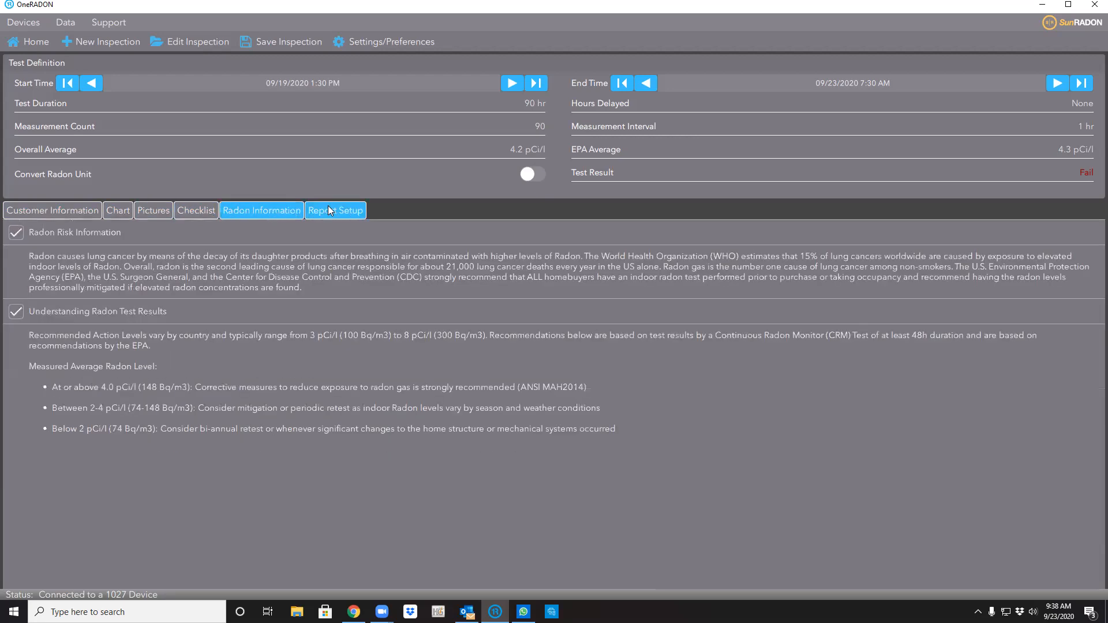
pyautogui.click(333, 213)
pyautogui.scroll(5, 304, 305)
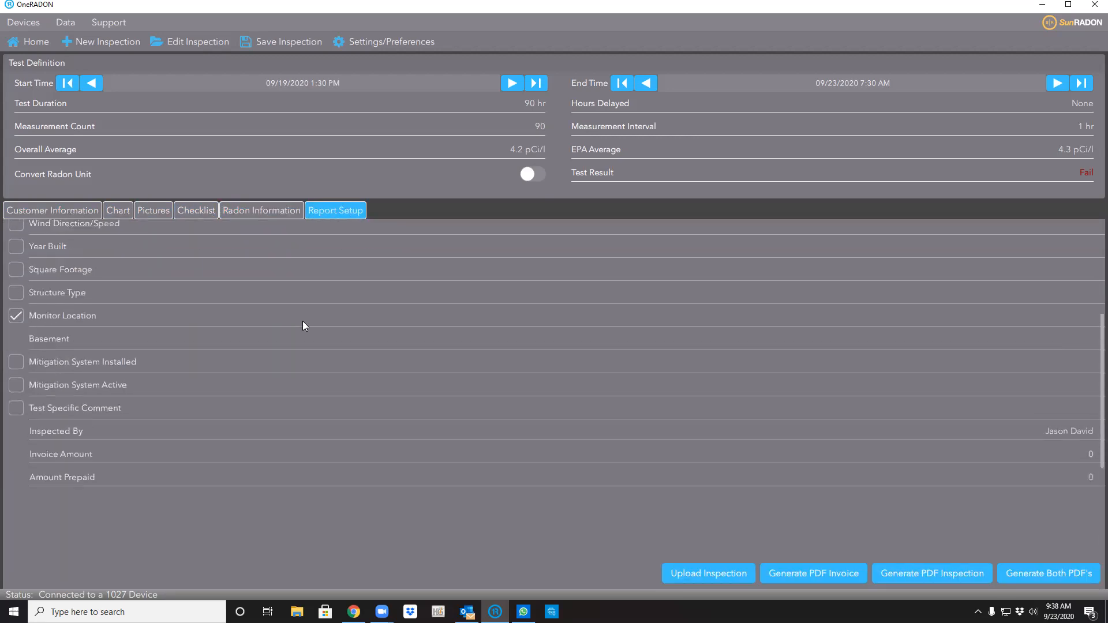
pyautogui.scroll(-5, 308, 323)
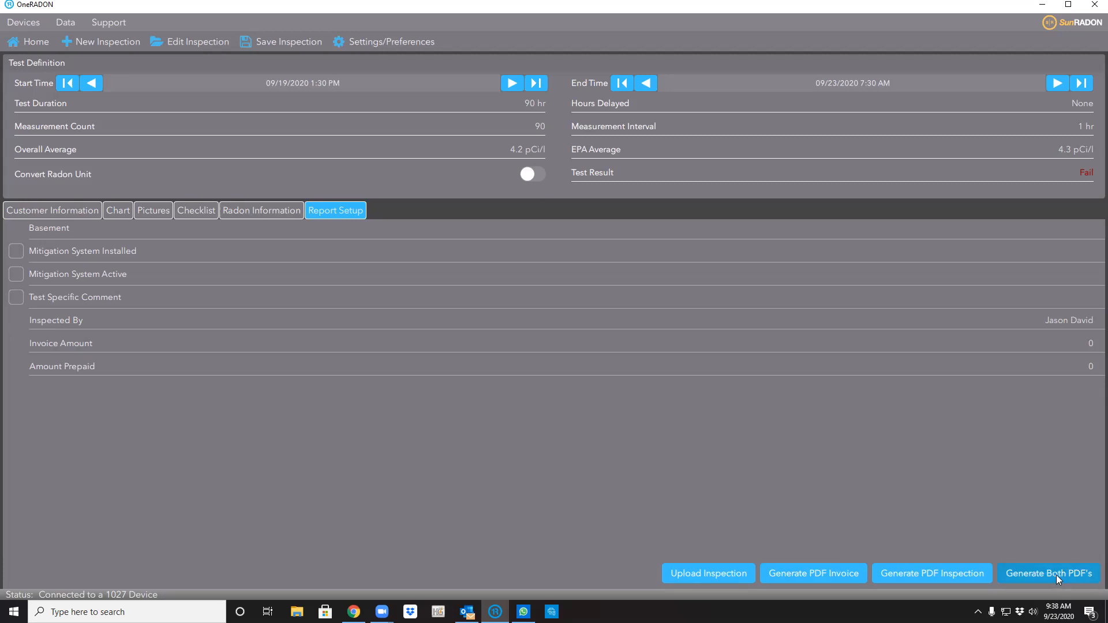
# Generate the 7-page Radon Inspection Report PDF, which reports a Fail at 4.2 pCi/l.
pyautogui.click(927, 570)
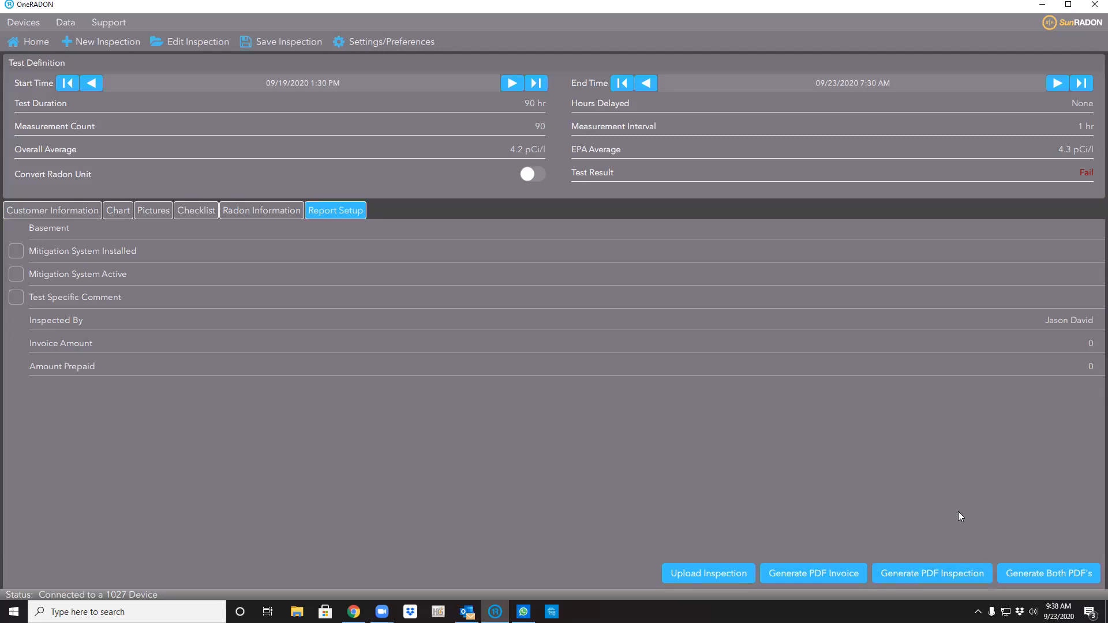
pyautogui.click(955, 570)
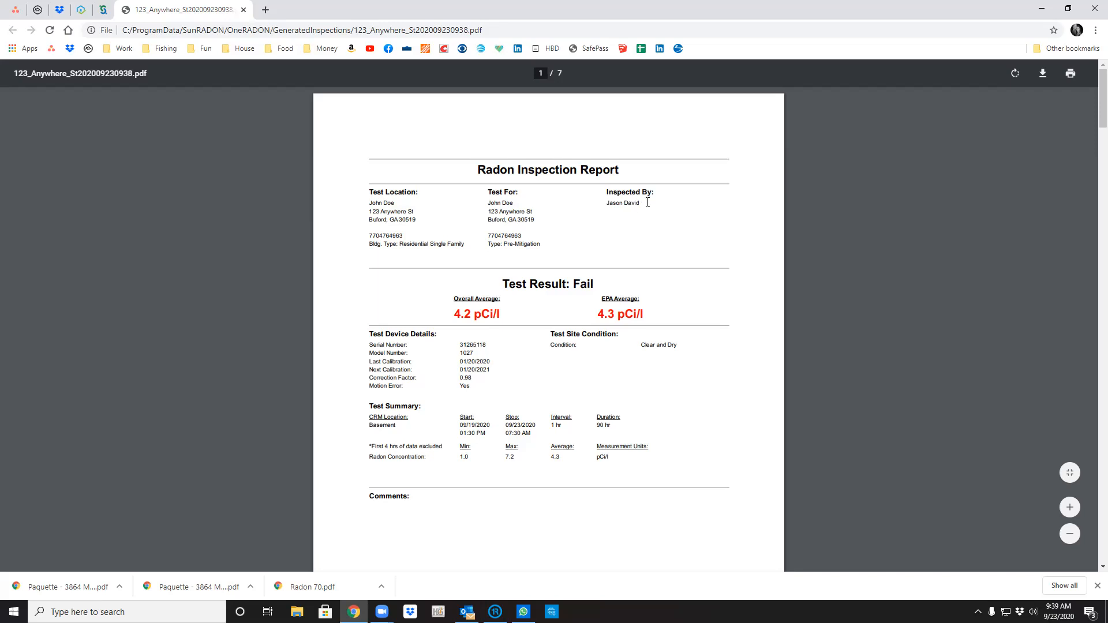
pyautogui.scroll(-2, 692, 264)
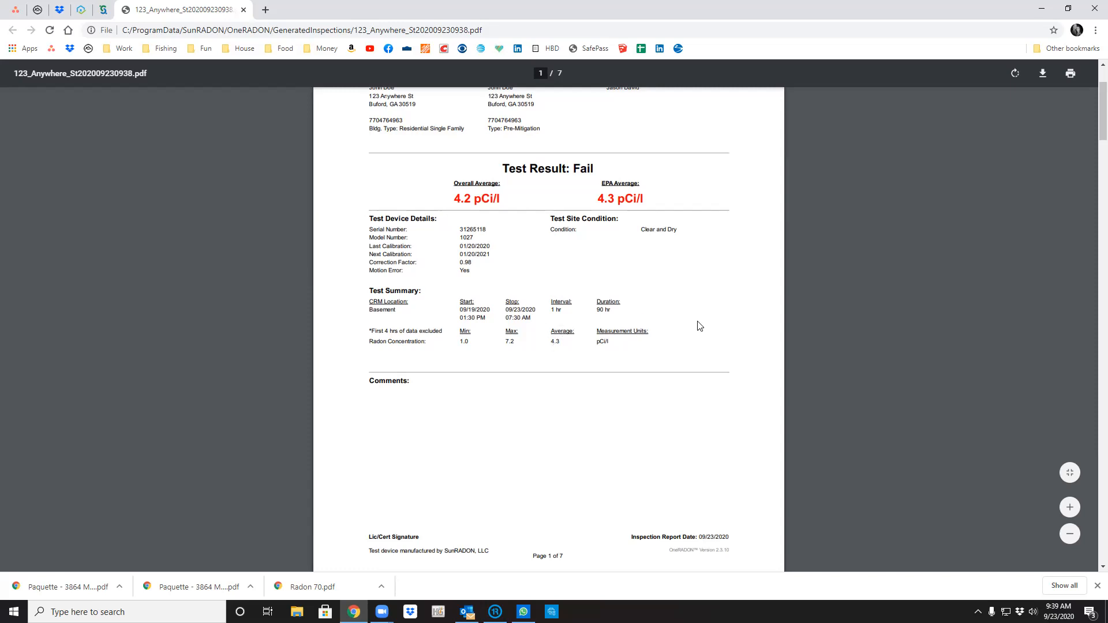
pyautogui.scroll(-10, 698, 324)
pyautogui.scroll(1, 705, 324)
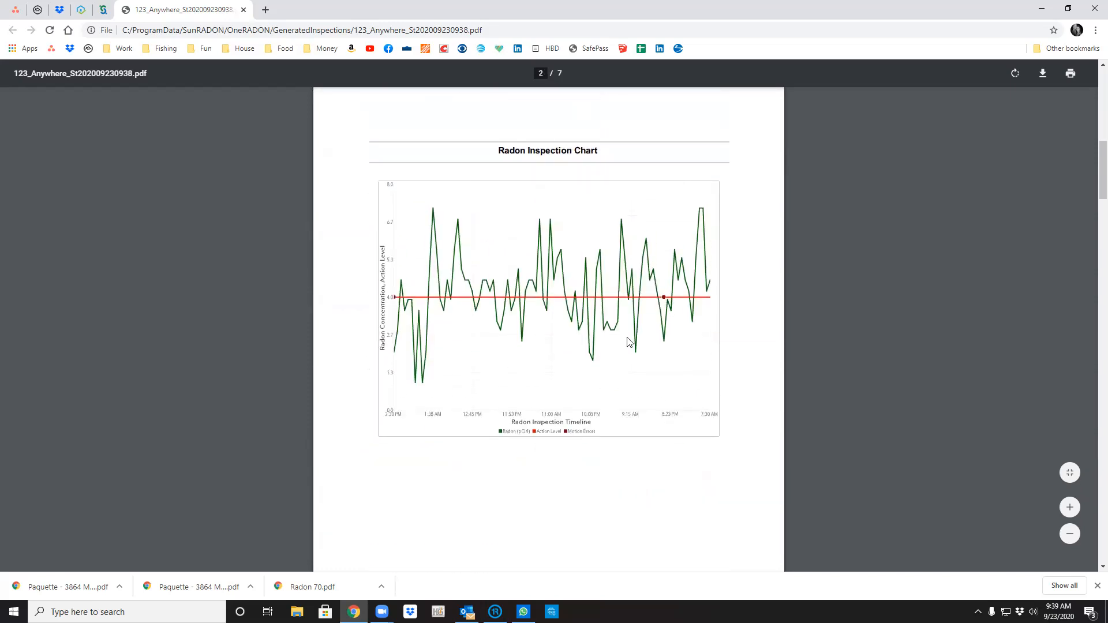
pyautogui.scroll(-7, 658, 341)
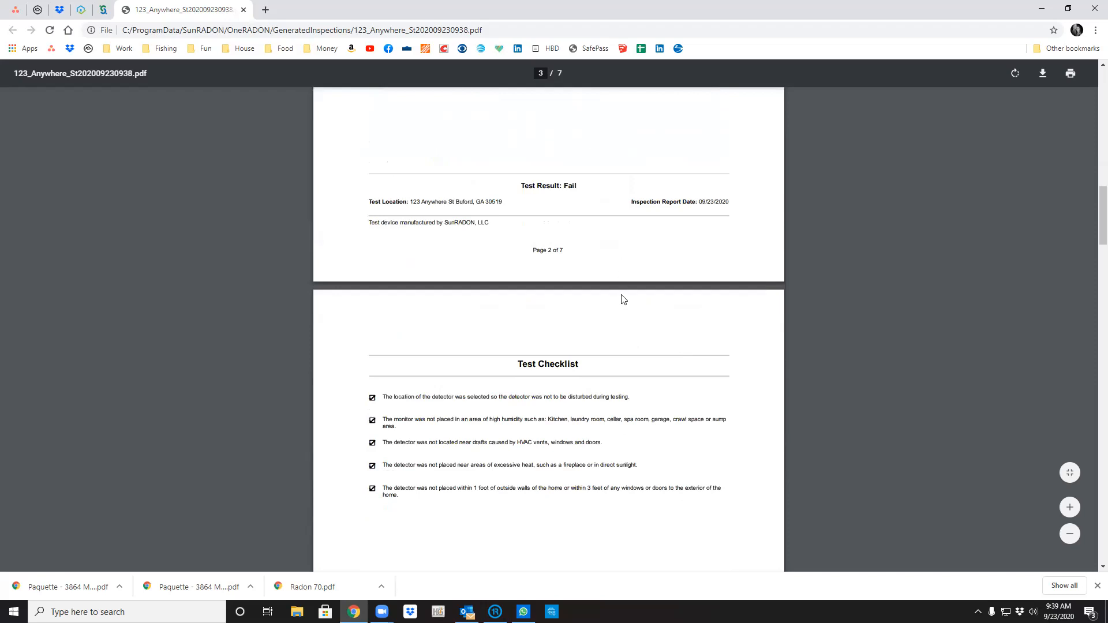
pyautogui.scroll(-2, 640, 324)
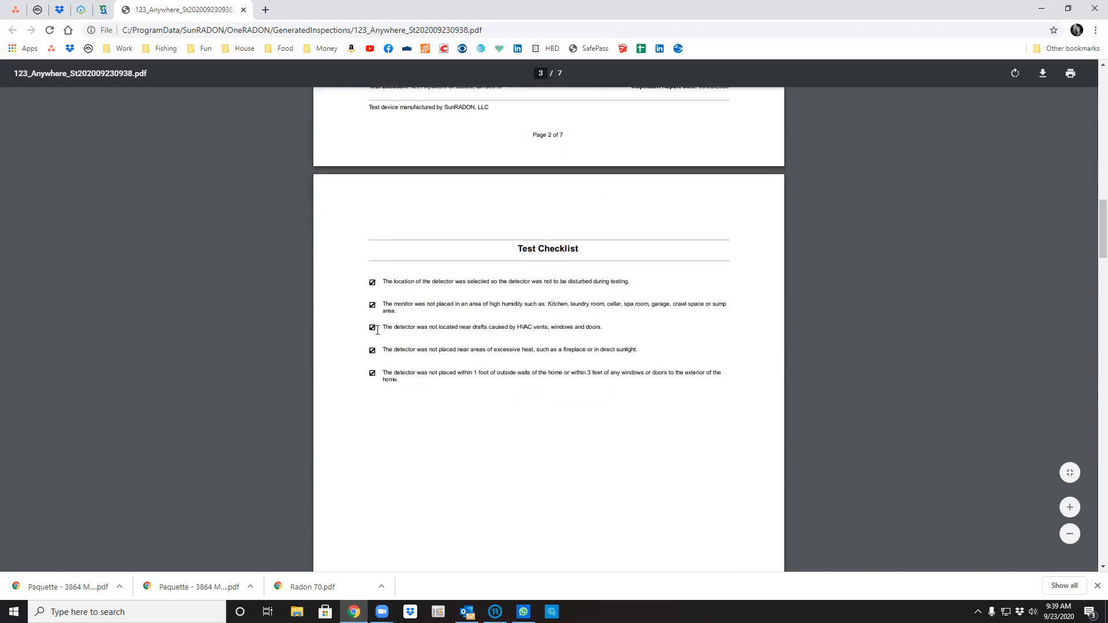
pyautogui.scroll(-8, 401, 398)
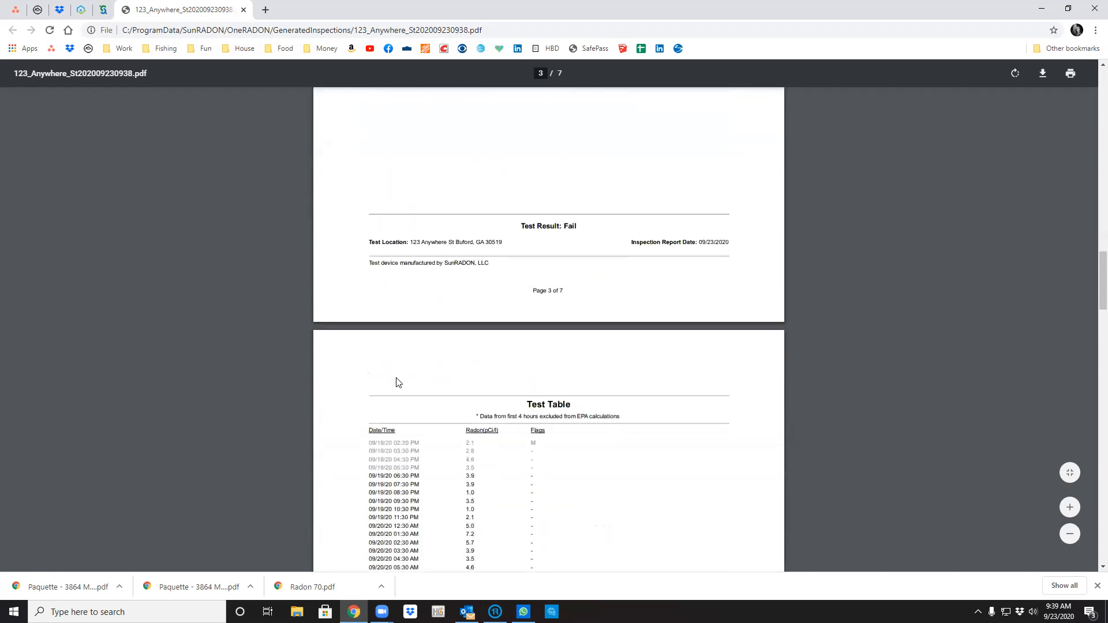
pyautogui.scroll(-2, 398, 382)
pyautogui.scroll(-2, 635, 334)
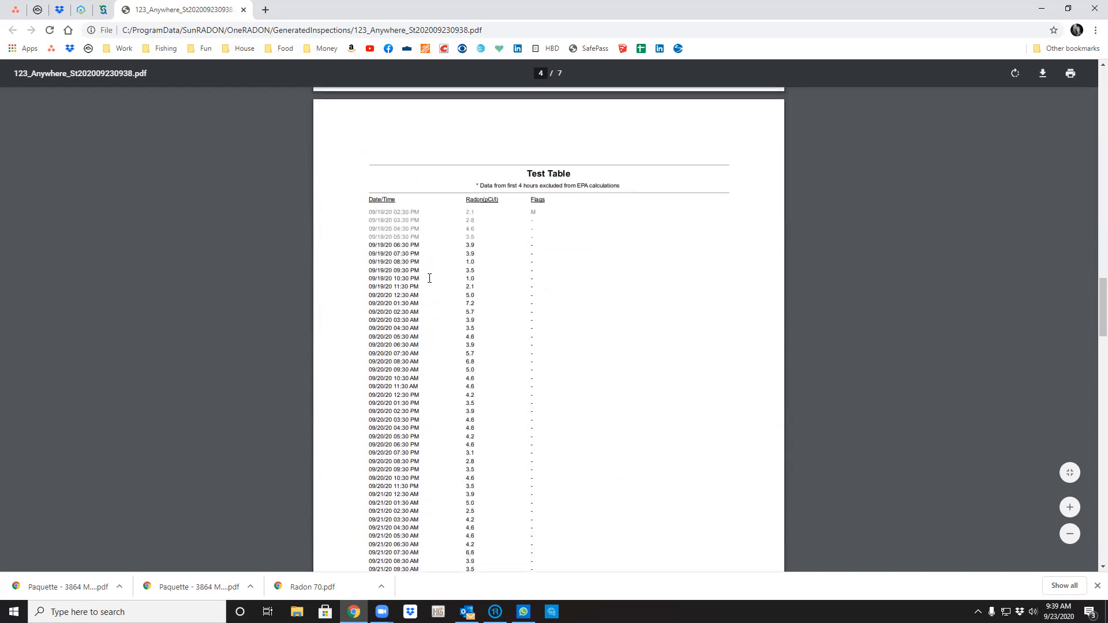
pyautogui.scroll(-4, 442, 269)
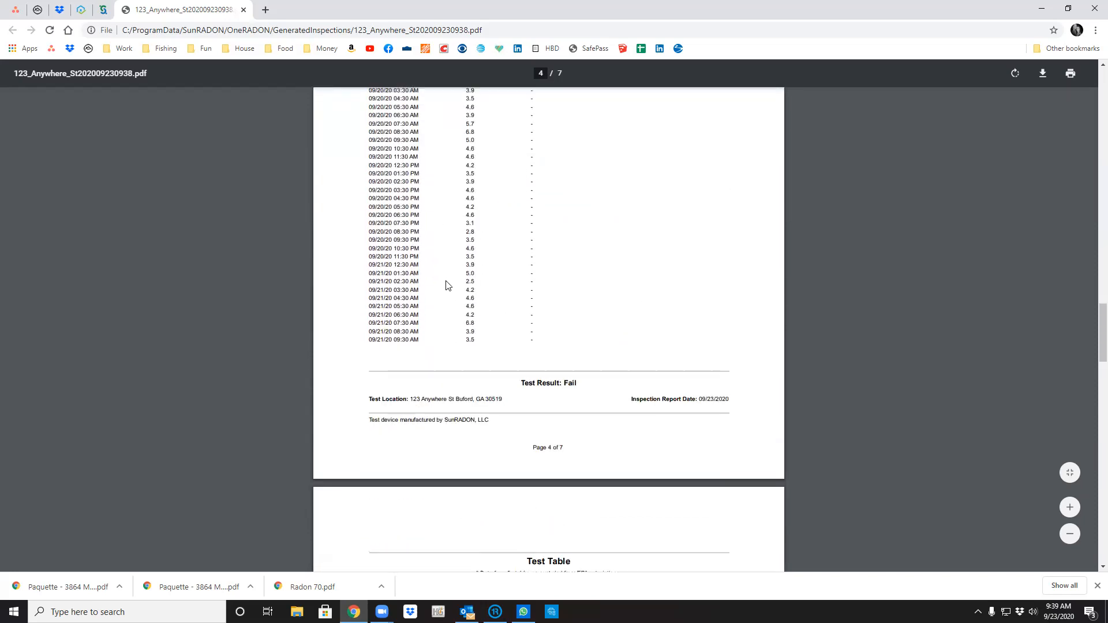
pyautogui.scroll(3, 446, 285)
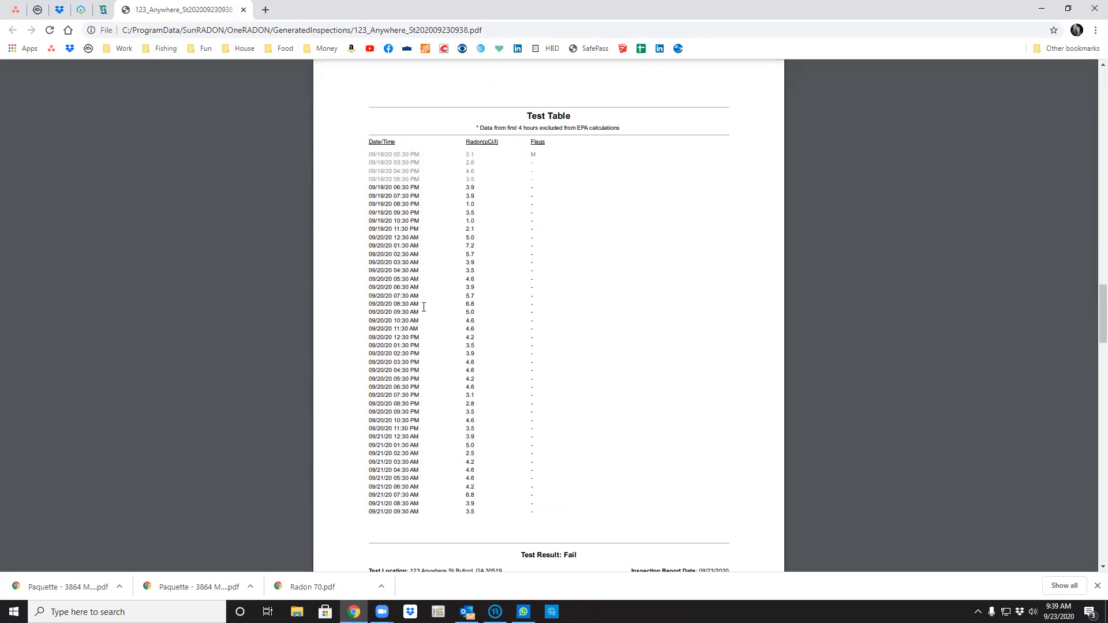
pyautogui.scroll(-12, 424, 307)
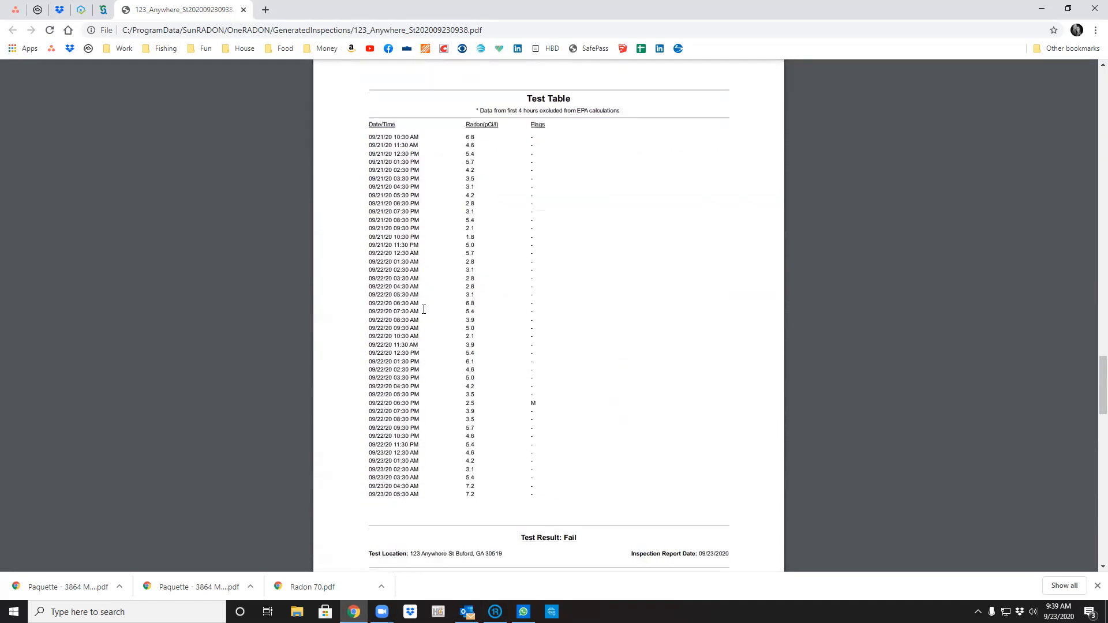
pyautogui.scroll(-6, 423, 309)
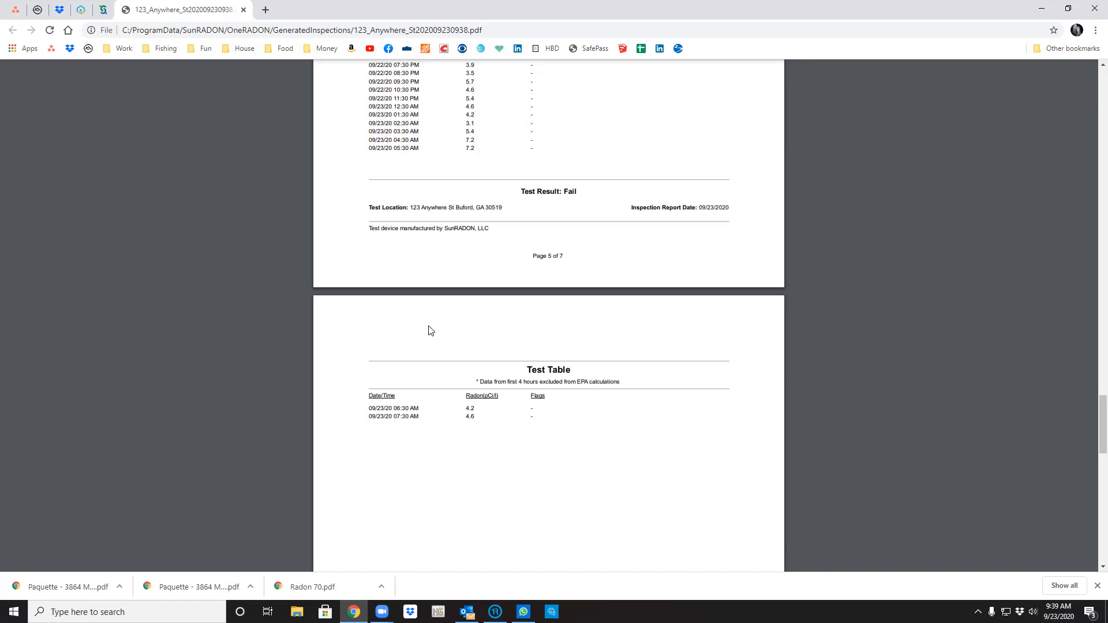
pyautogui.scroll(-10, 430, 331)
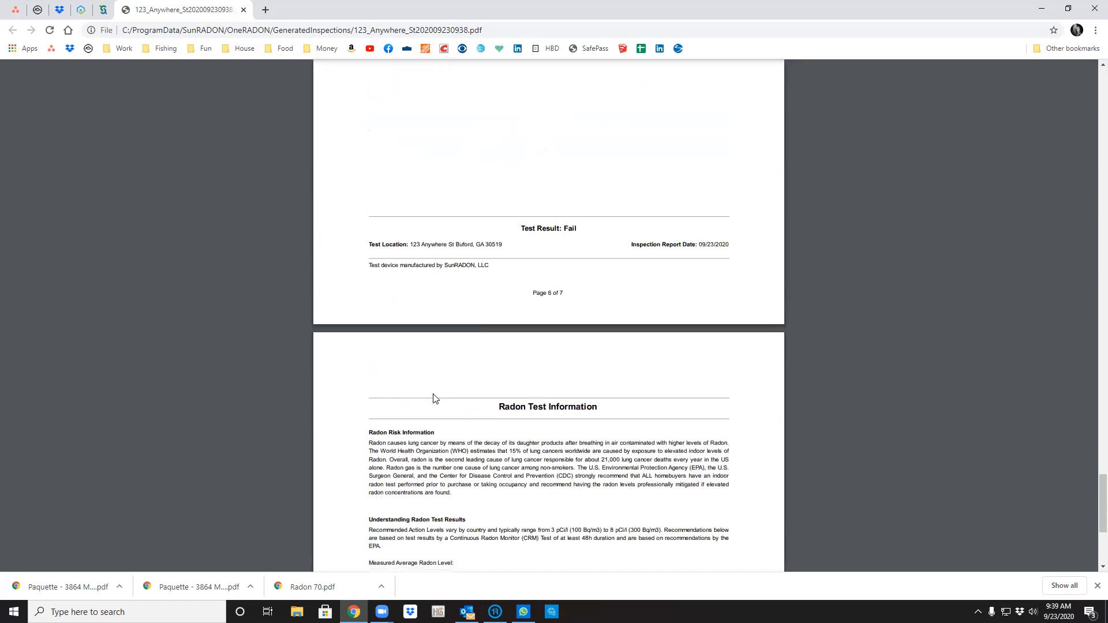
pyautogui.scroll(-5, 434, 398)
pyautogui.moveTo(396, 152); pyautogui.dragTo(408, 235)
pyautogui.click(546, 258)
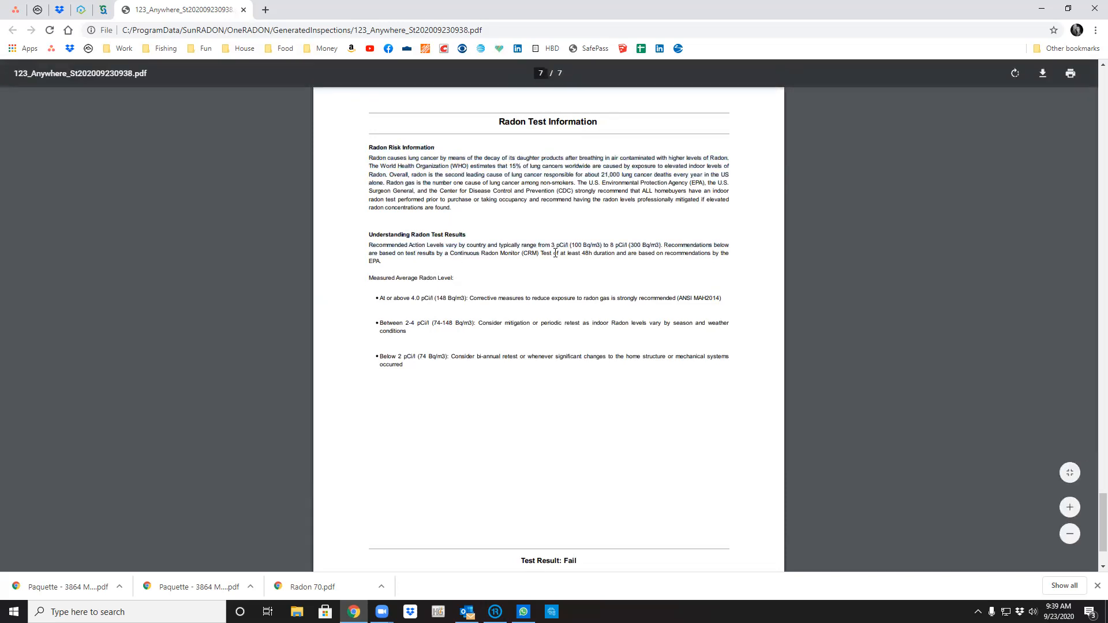
pyautogui.scroll(14, 554, 277)
pyautogui.scroll(12, 571, 326)
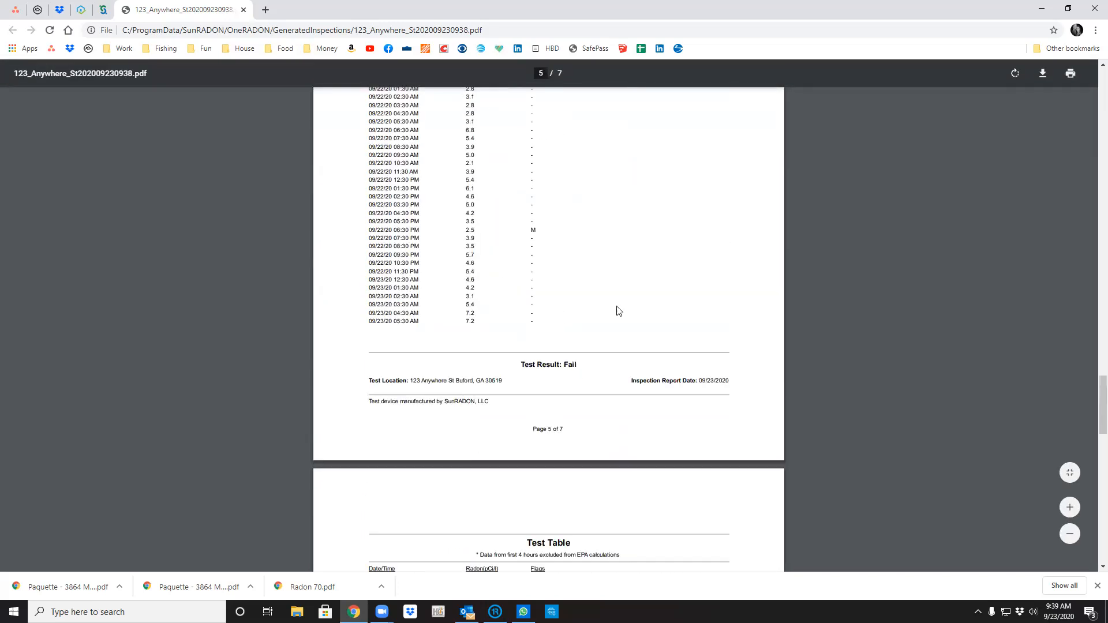
# Save the report PDF to the Desktop named with the customer's name plus '123 Radon Hourly'.
pyautogui.click(1043, 74)
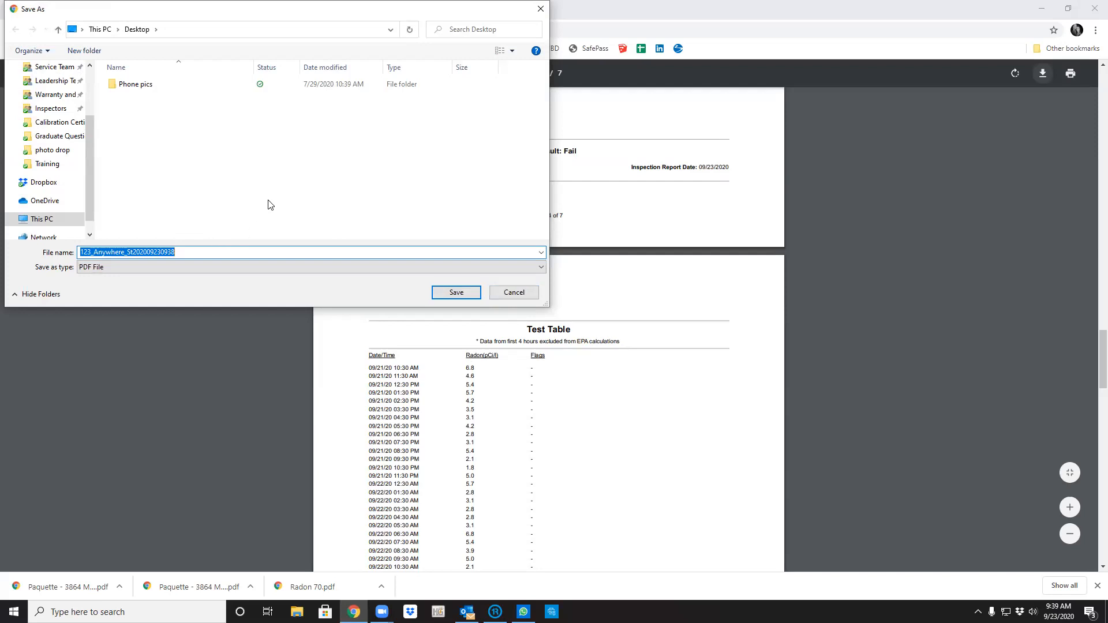
pyautogui.write('D')
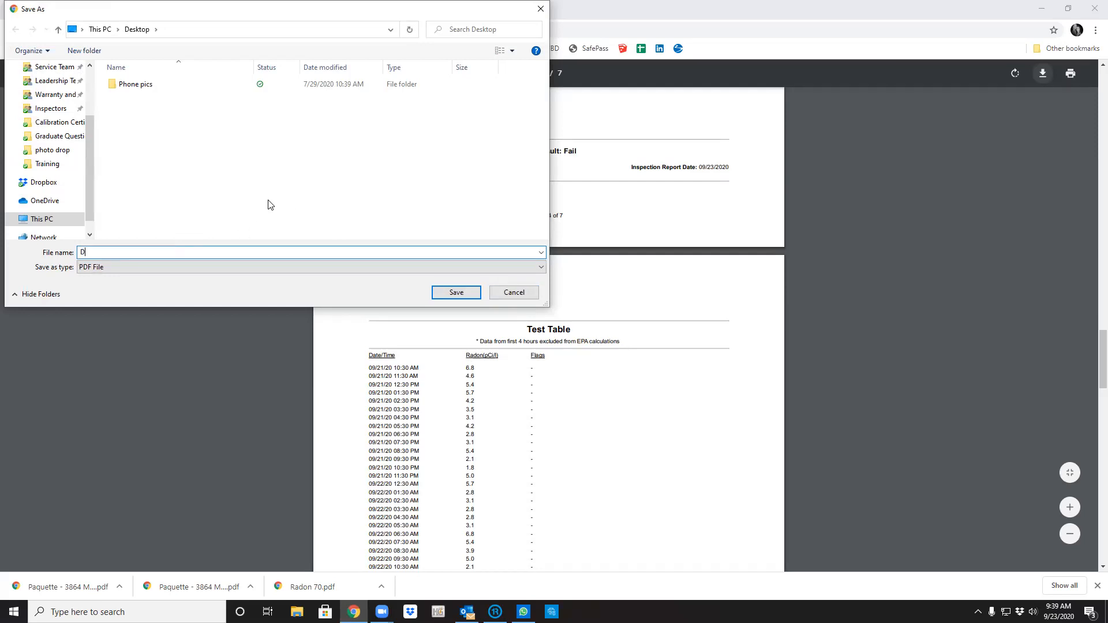
pyautogui.write('oe J 123 Radon Hourly')
pyautogui.press('Return')
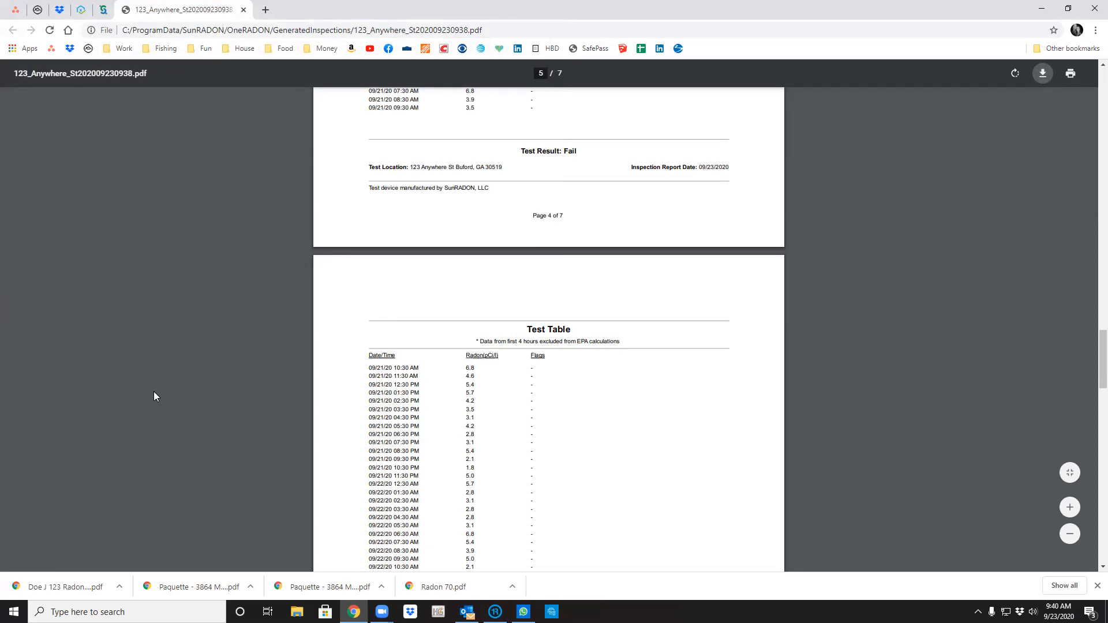
pyautogui.scroll(10, 577, 317)
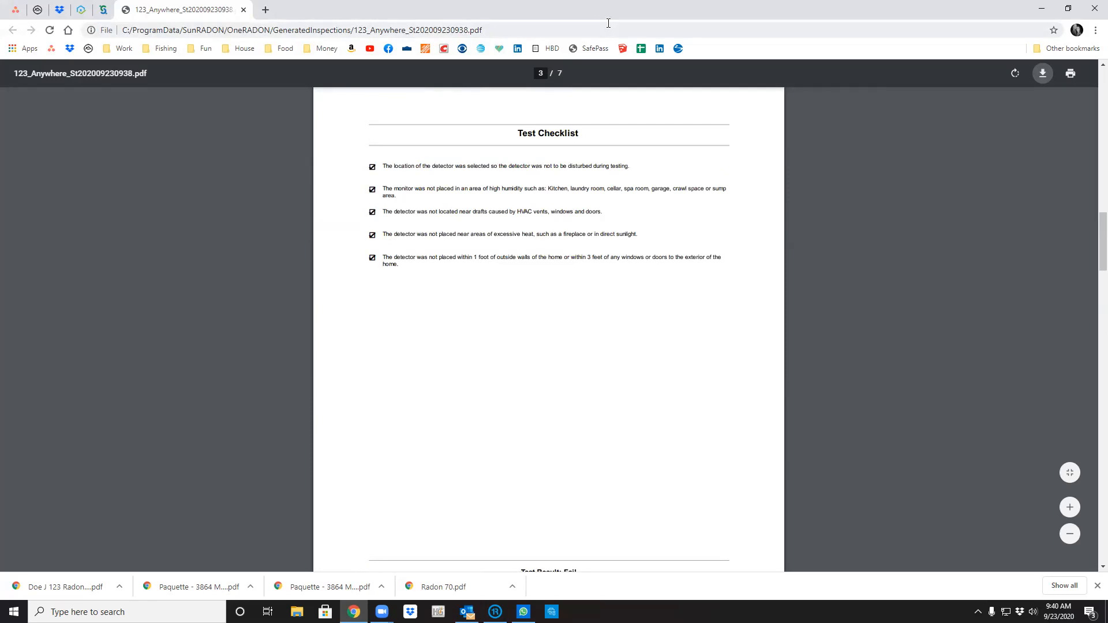
# Back in OneRADON, show the inspection's Customer Information with its site and billing addresses.
pyautogui.click(495, 611)
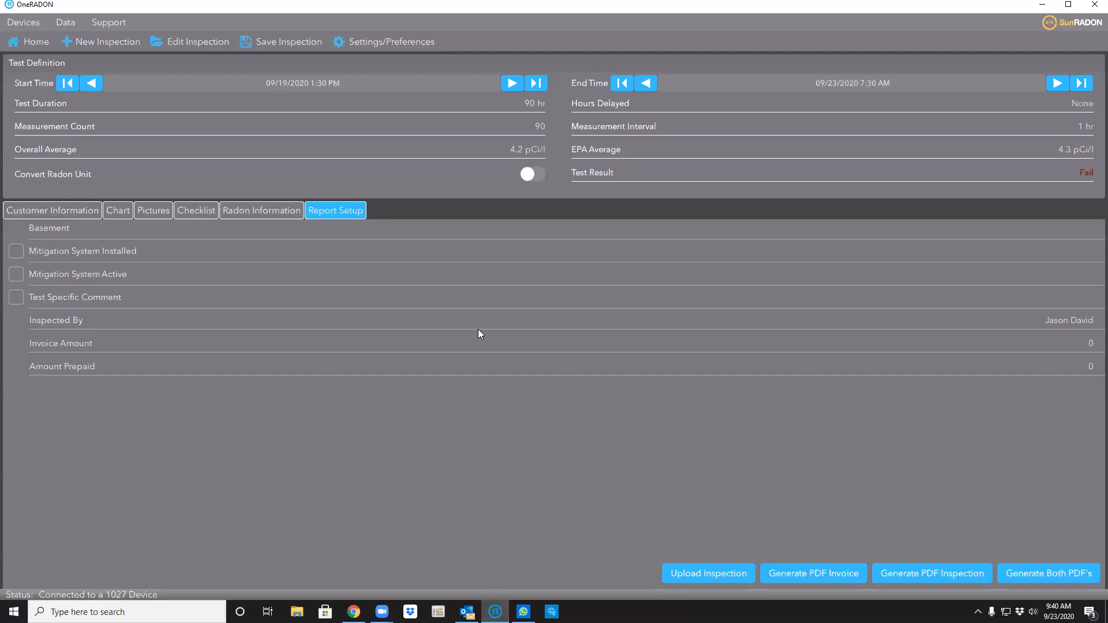
pyautogui.click(82, 210)
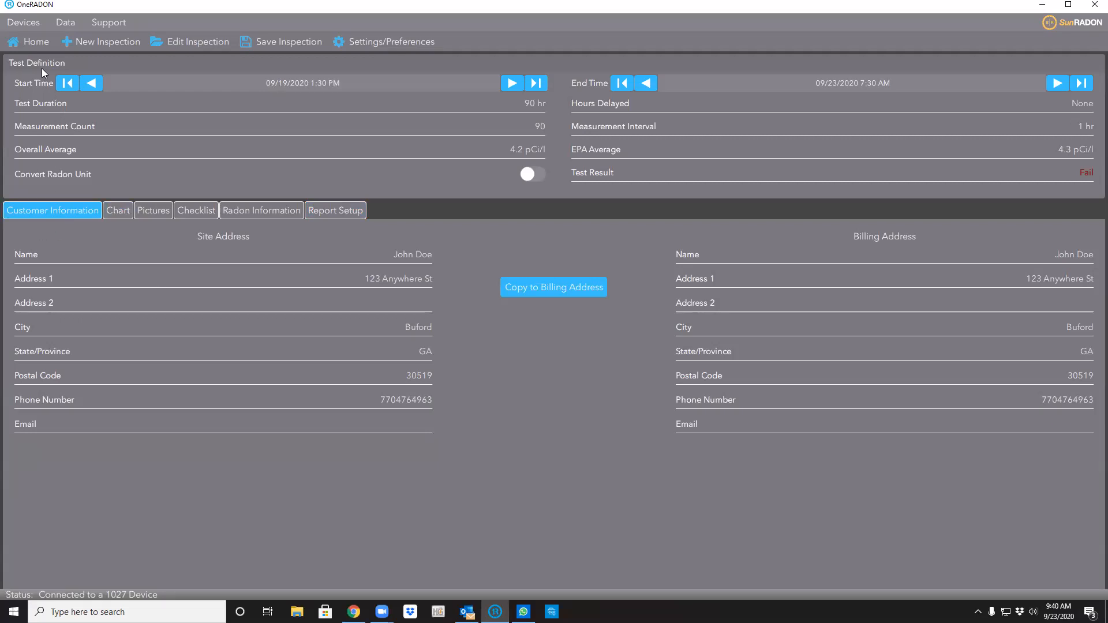
pyautogui.click(29, 24)
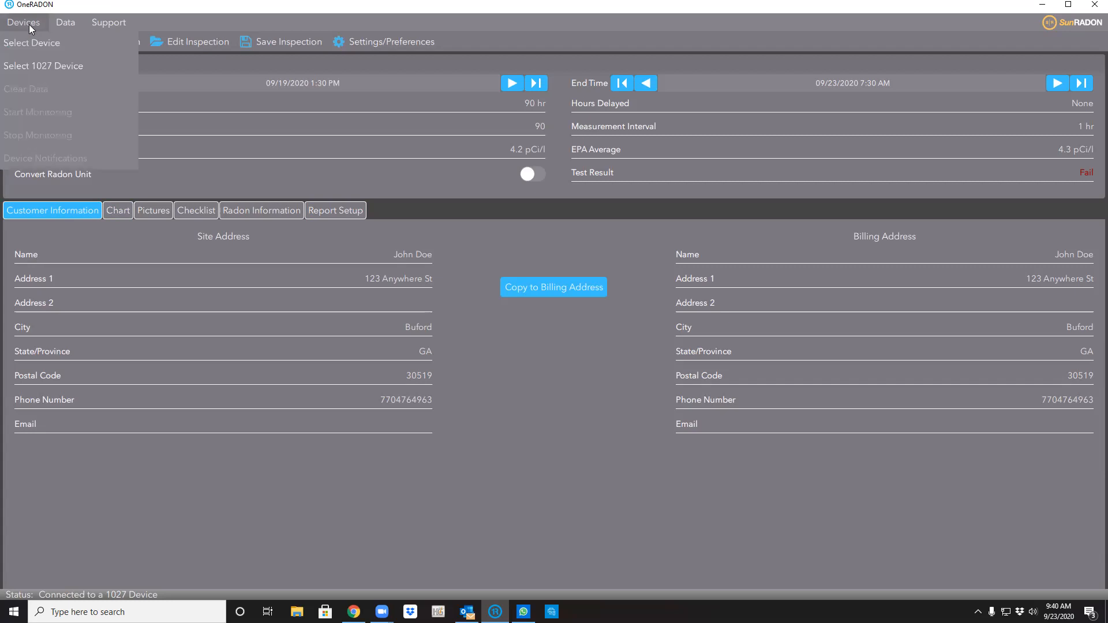
# Review the Select 1027 Device retrieval window and its serial port list, leaving the port unchanged.
pyautogui.click(110, 66)
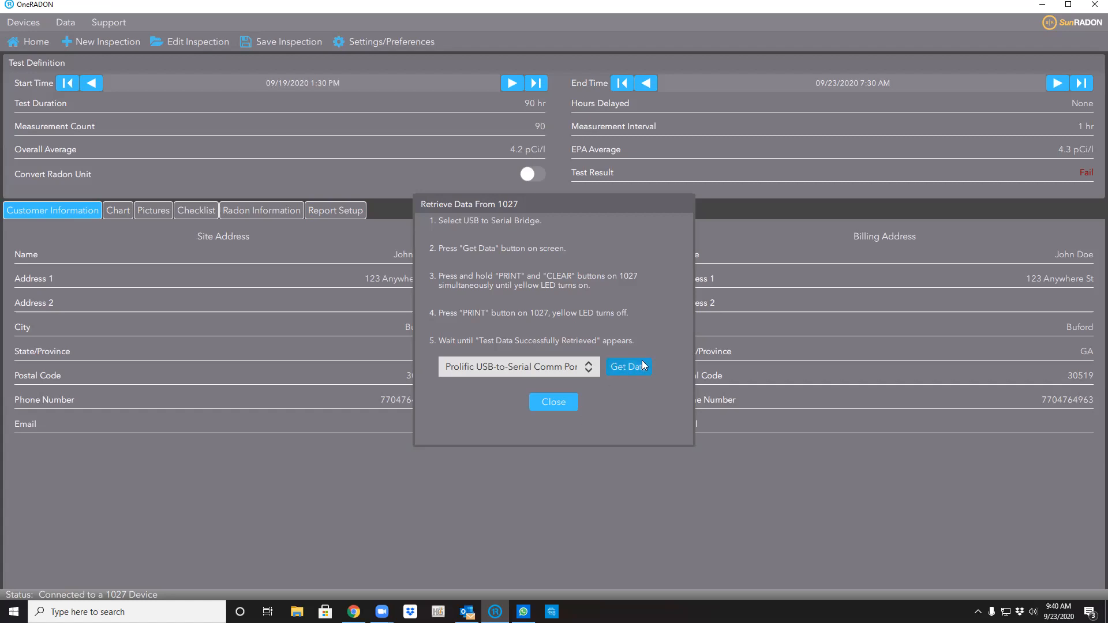
pyautogui.click(561, 366)
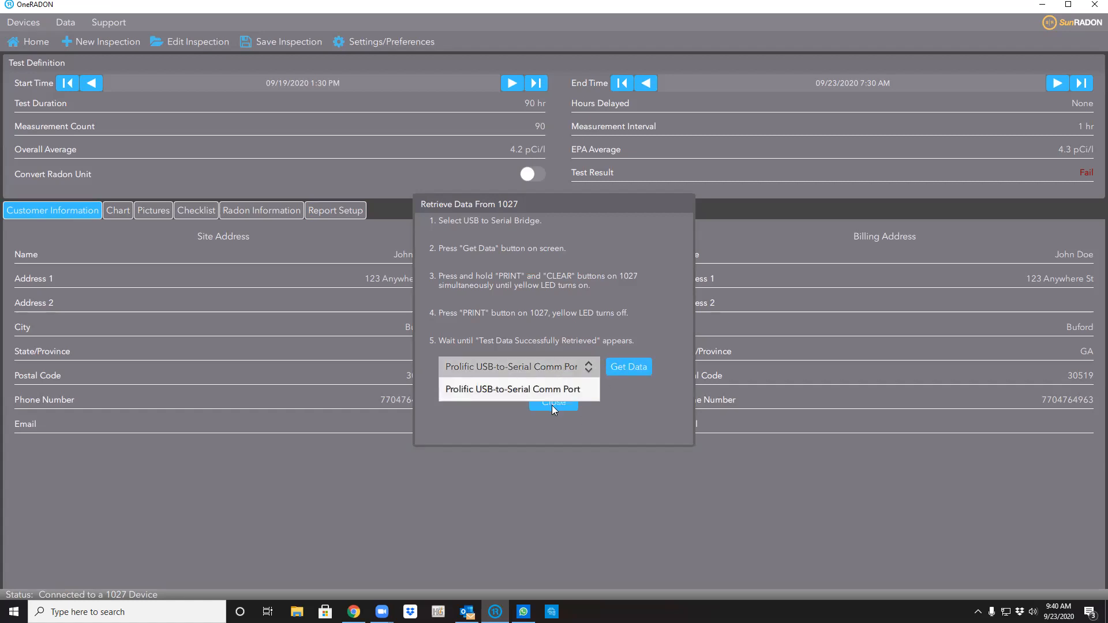
pyautogui.click(615, 409)
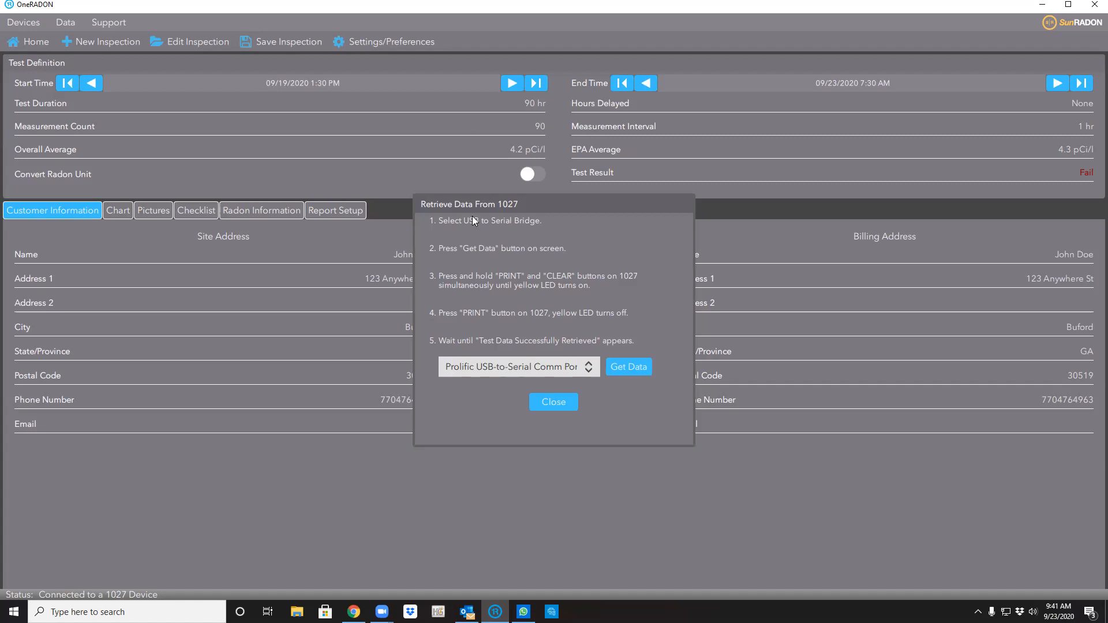
pyautogui.click(555, 401)
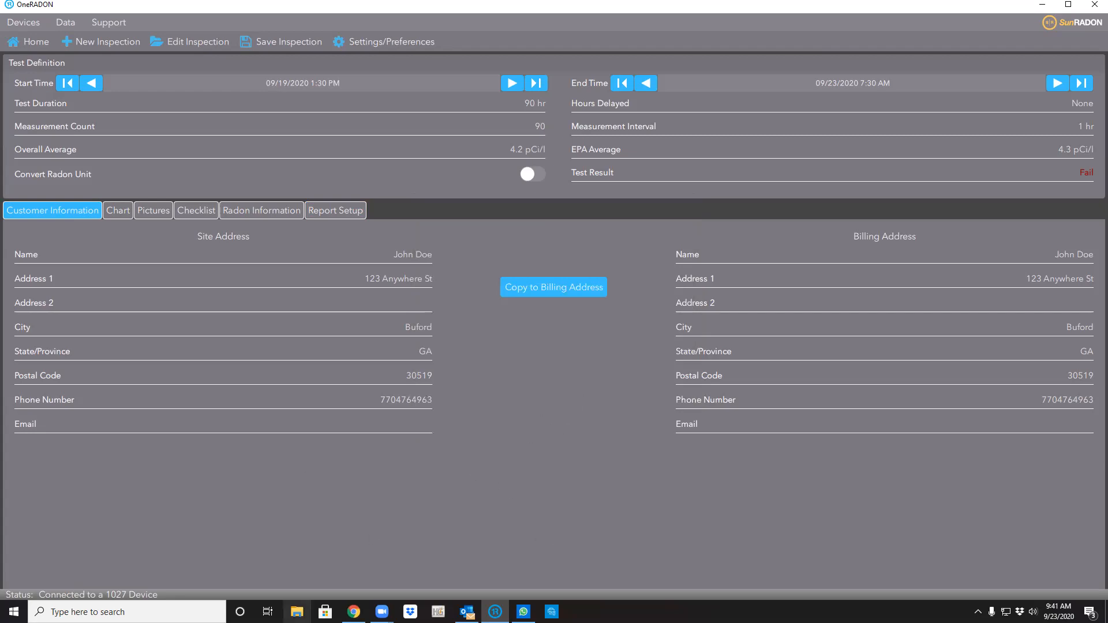
# Return to the report PDF in Chrome and find the Radon Inspection Chart page.
pyautogui.click(354, 612)
pyautogui.scroll(-14, 614, 292)
pyautogui.scroll(2, 620, 291)
pyautogui.scroll(-2, 622, 286)
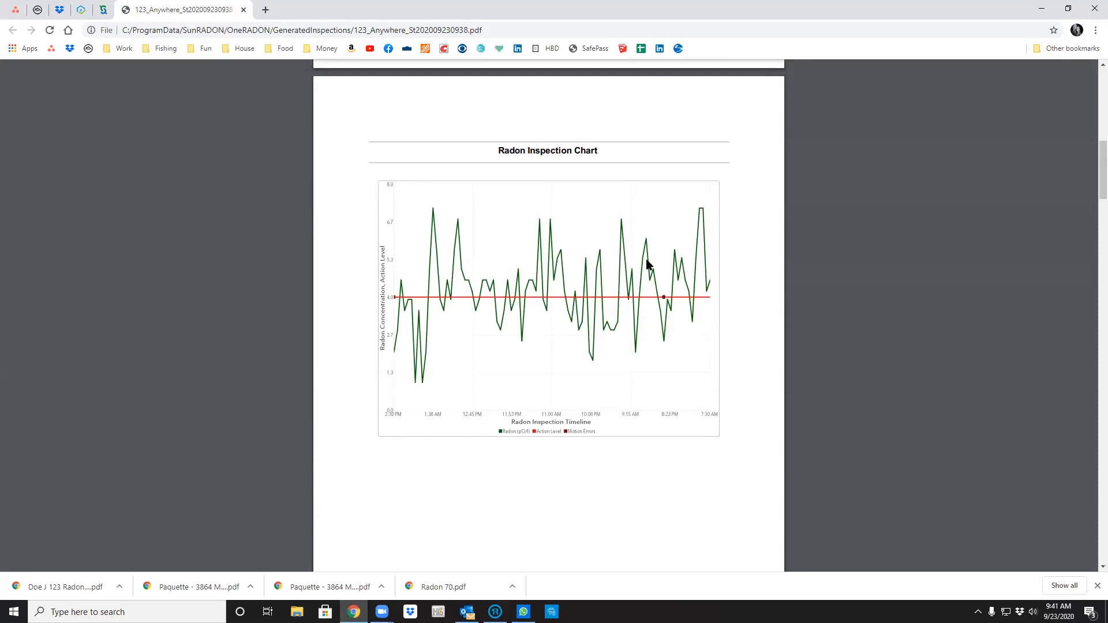